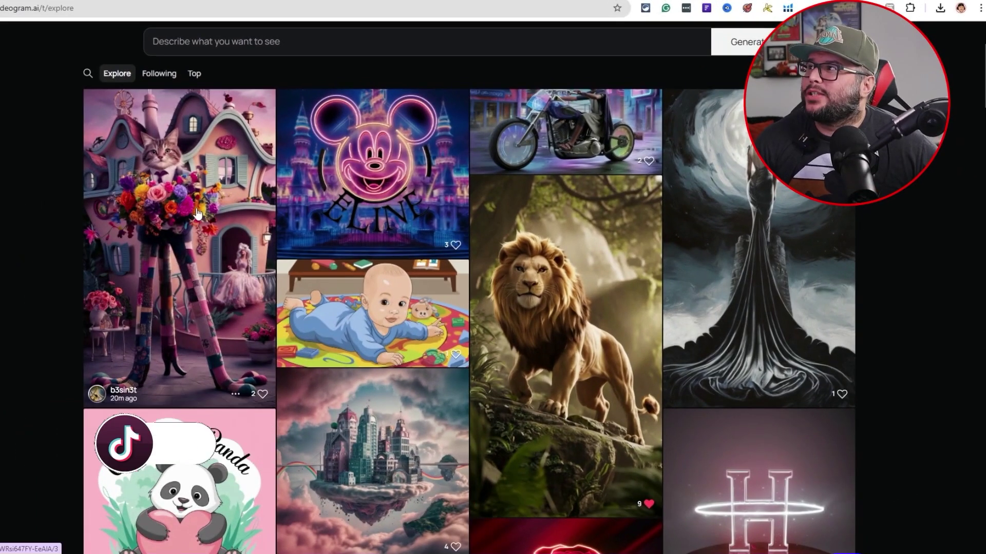
- Like the cat bouquet image in Ideogram's Explore feed
scroll(643, 293, "up", 2)
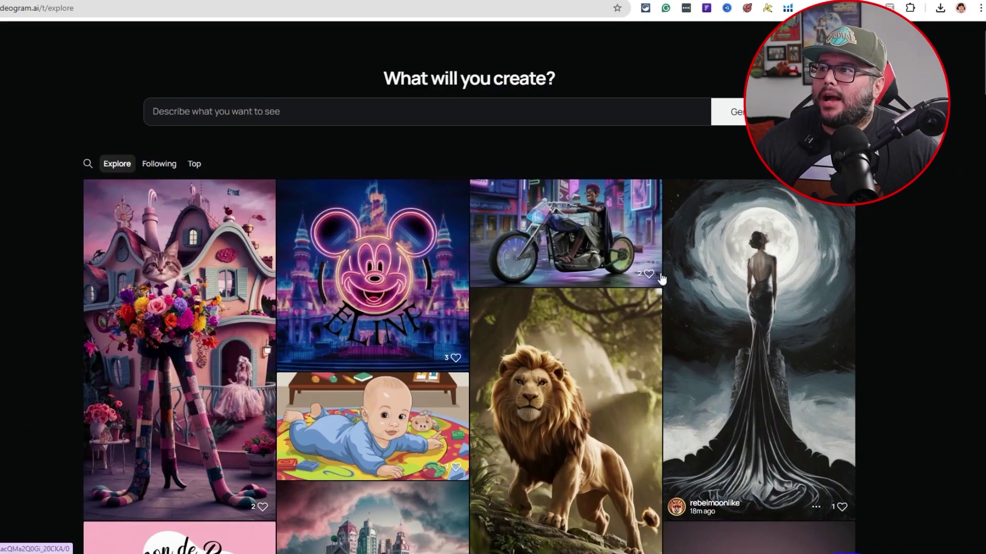
scroll(500, 281, "down", 3)
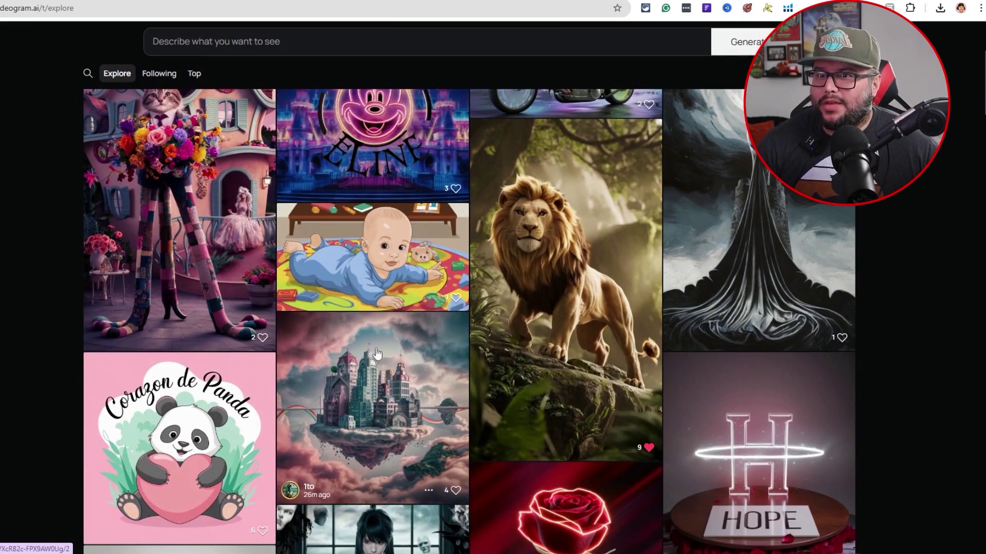
scroll(376, 353, "up", 2)
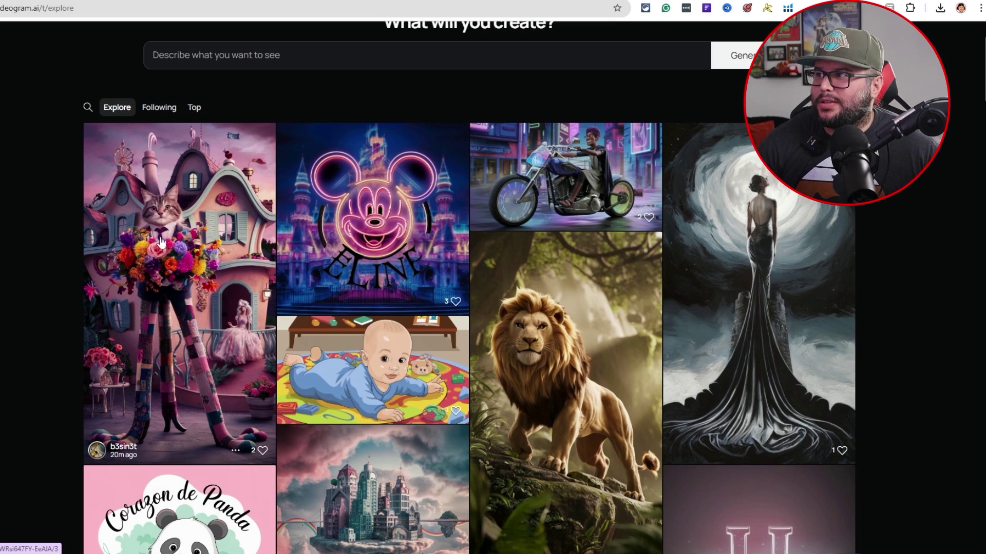
left_click(235, 450)
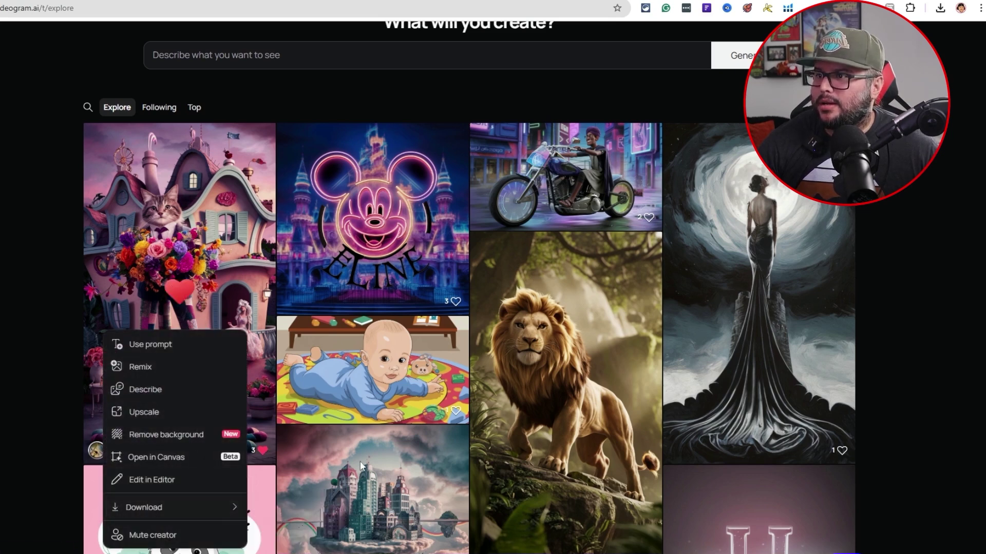
left_click(263, 450)
scroll(131, 118, "down", 2)
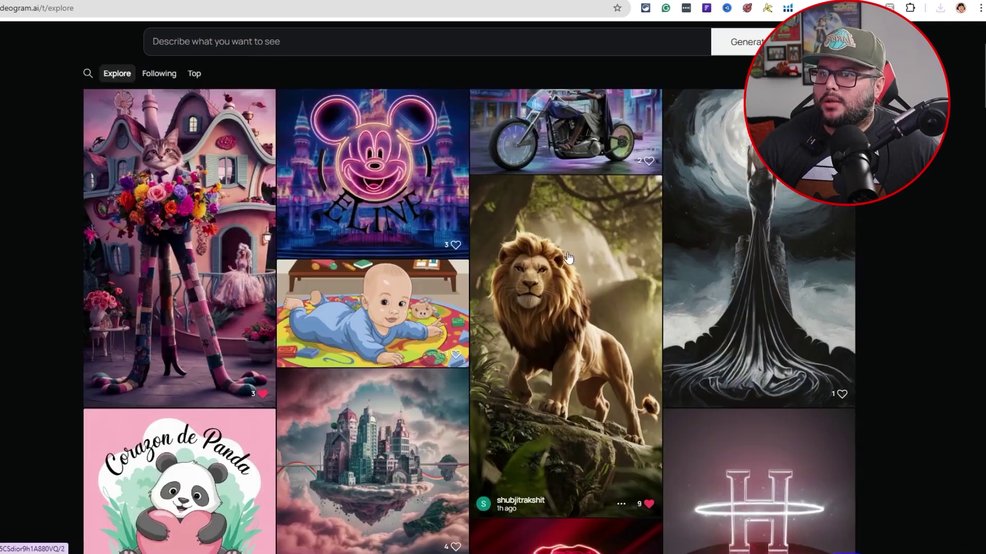
- Check the options menus of the jungle lion and witch images without downloading
left_click(612, 449)
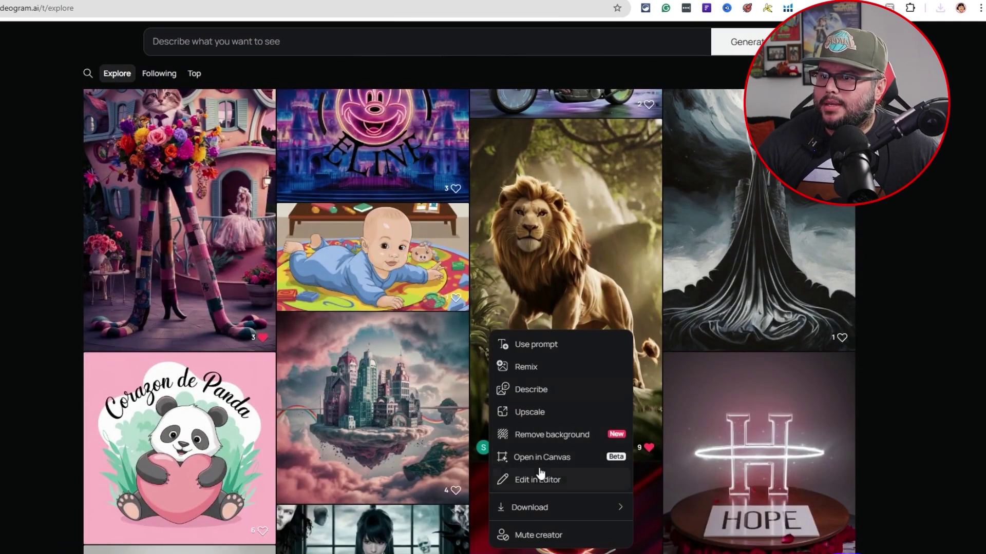
scroll(894, 308, "down", 4)
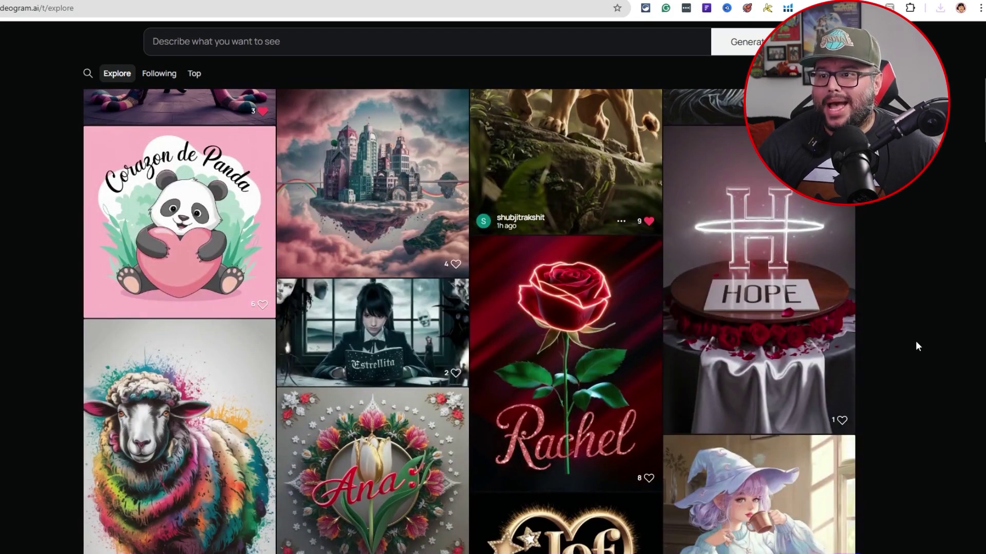
scroll(915, 341, "down", 2)
scroll(924, 341, "down", 3)
scroll(919, 341, "up", 2)
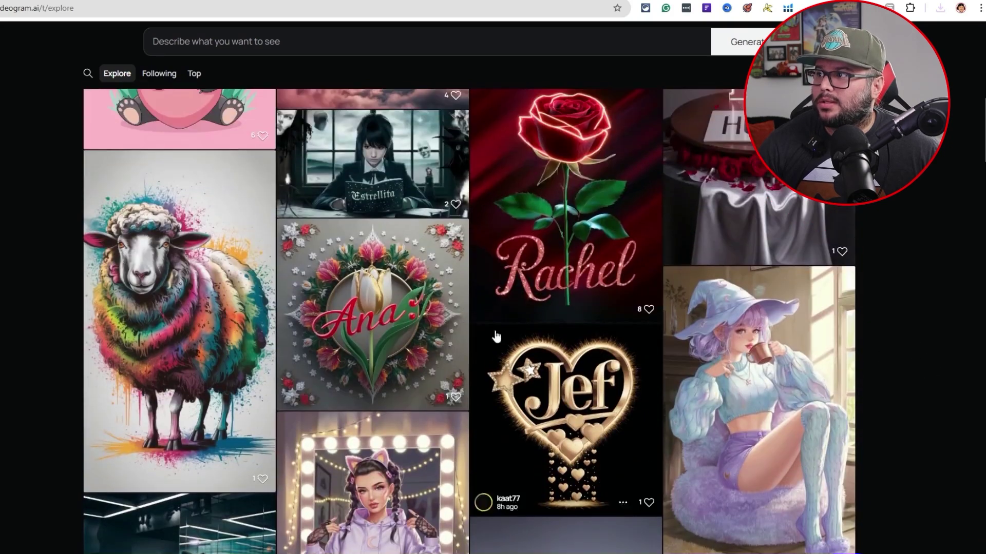
scroll(539, 251, "down", 1)
left_click(814, 504)
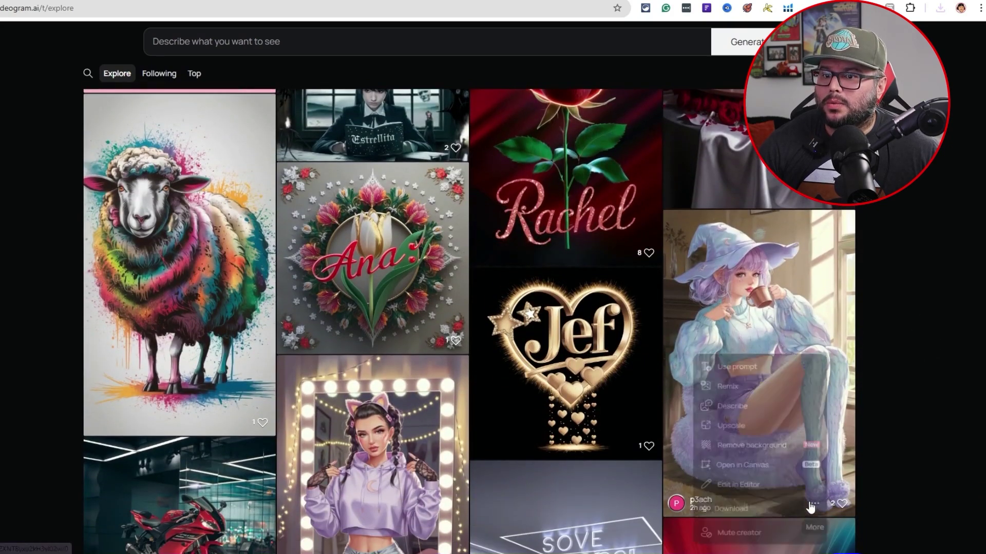
mouse_move(746, 510)
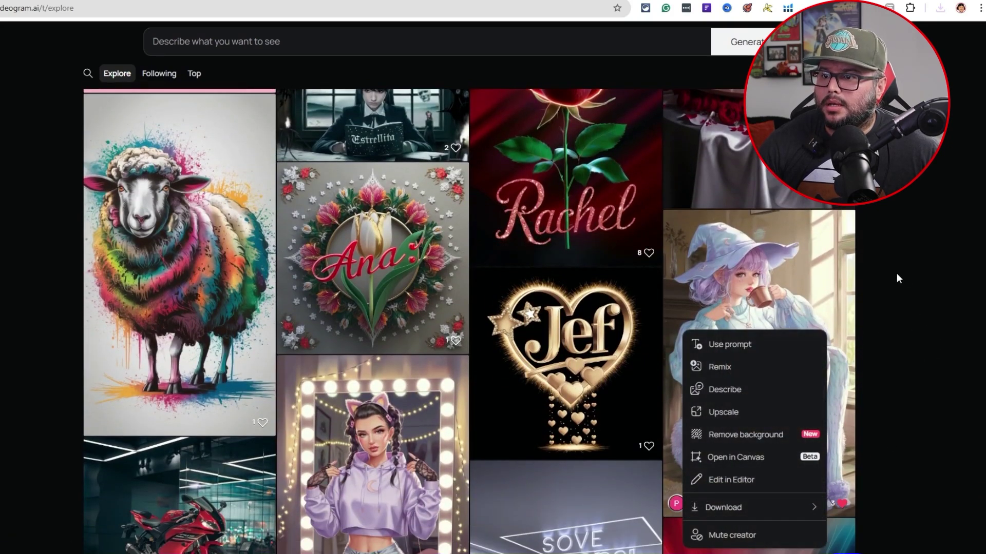
- Like the girl with cat ears image
scroll(897, 273, "down", 4)
left_click(455, 422)
left_click(429, 422)
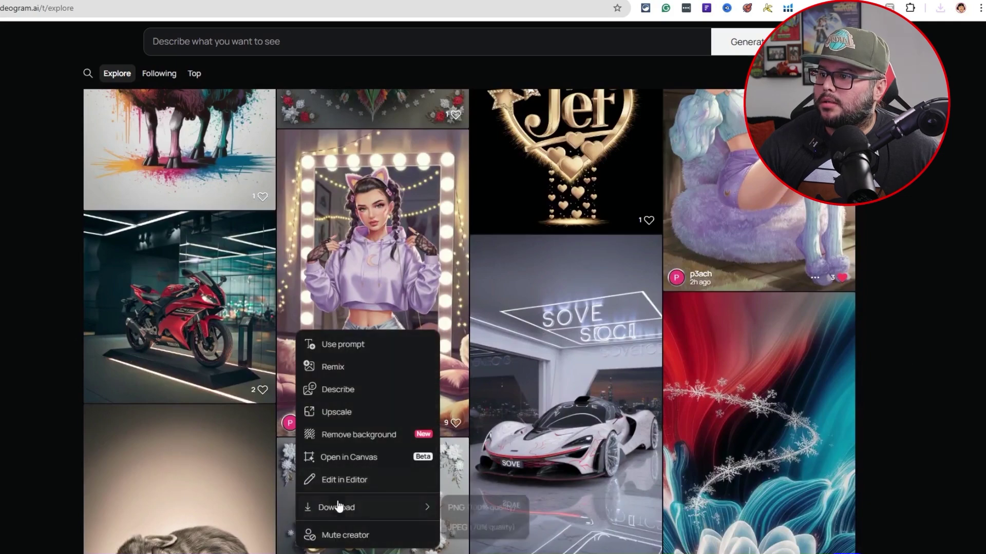
scroll(909, 325, "down", 5)
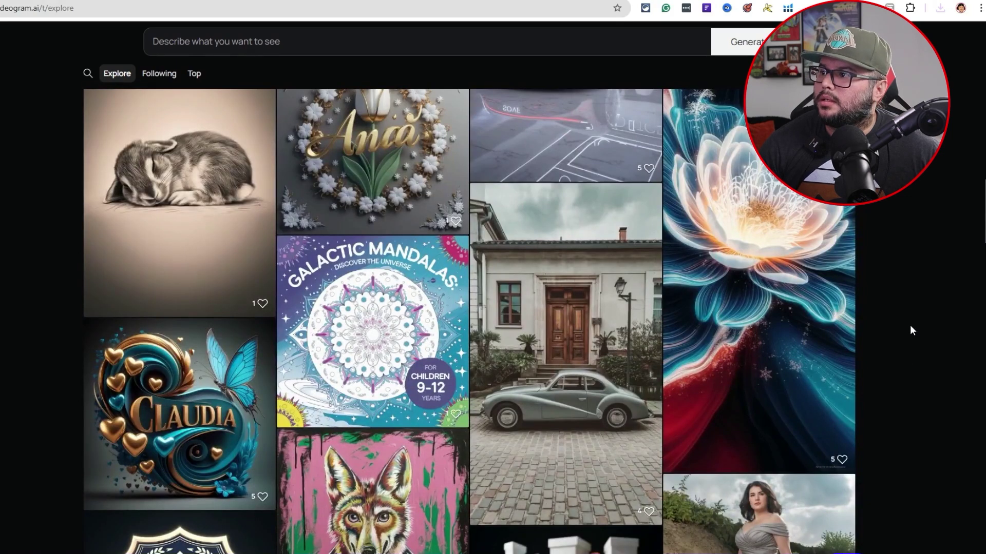
scroll(909, 325, "down", 4)
- Download the wolf and tree woman images as full-quality PNGs
left_click(429, 377)
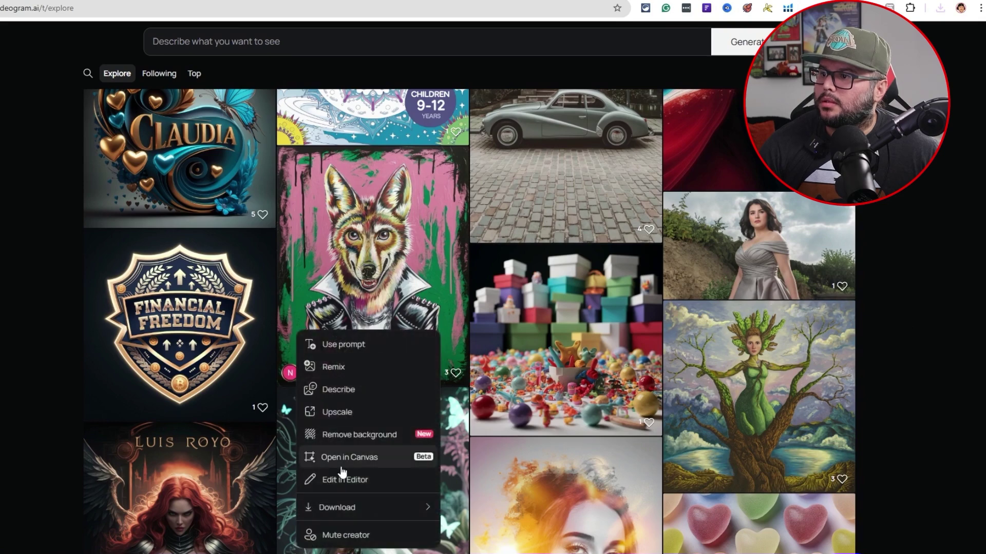
mouse_move(339, 510)
left_click(478, 510)
scroll(873, 321, "down", 2)
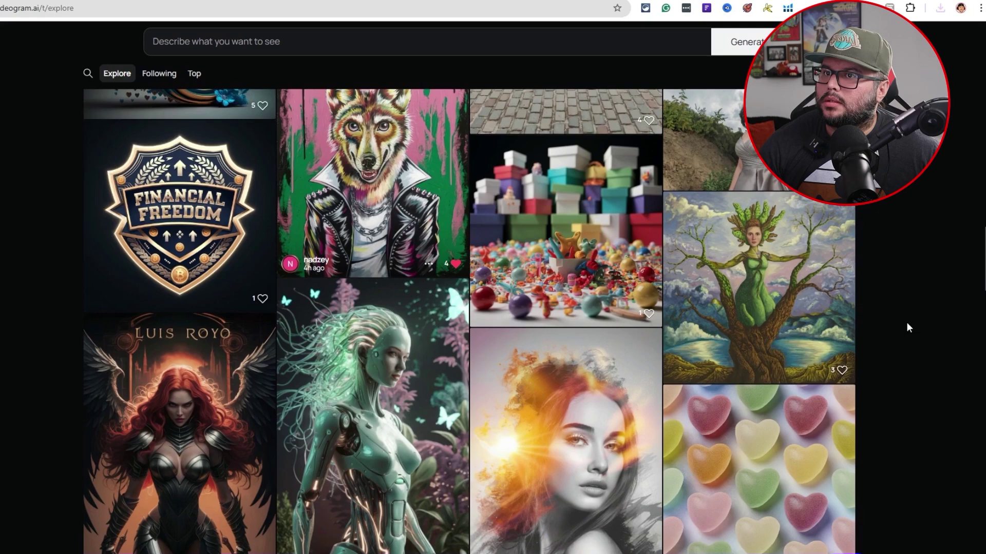
left_click(814, 369)
mouse_move(759, 511)
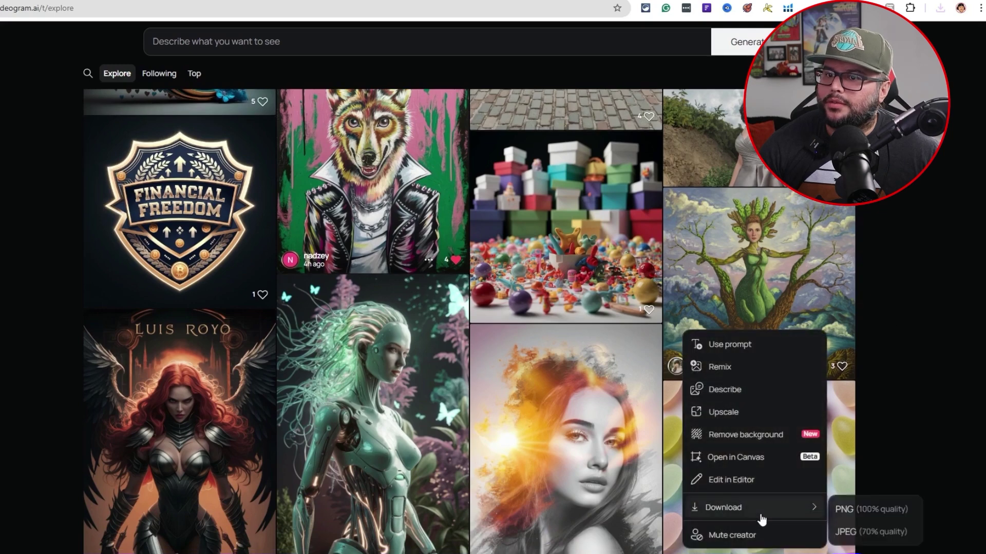
left_click(850, 508)
left_click(947, 356)
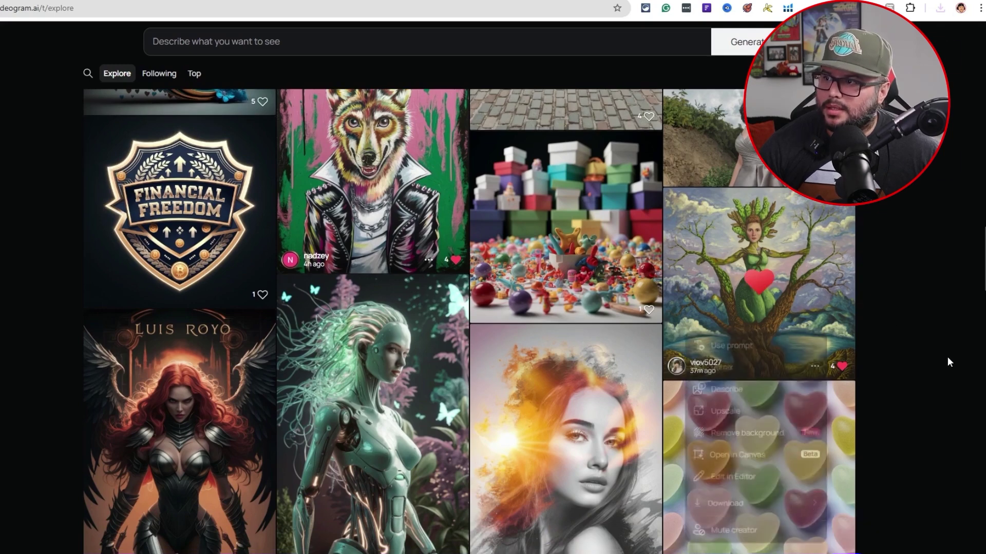
- Download the robot woman image as a PNG and return to the top of the feed
scroll(922, 365, "down", 3)
scroll(913, 382, "down", 1)
left_click(429, 376)
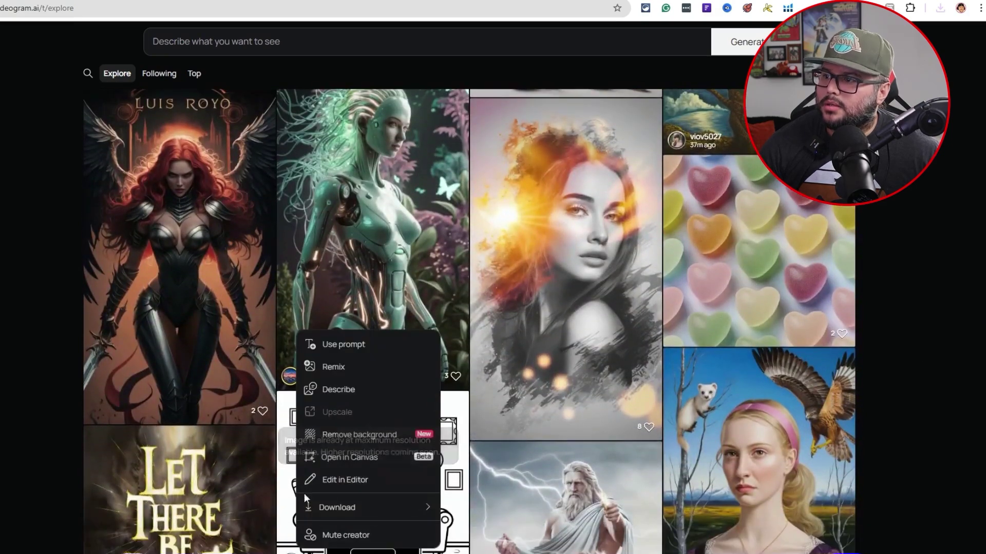
mouse_move(390, 507)
left_click(466, 511)
scroll(903, 344, "up", 10)
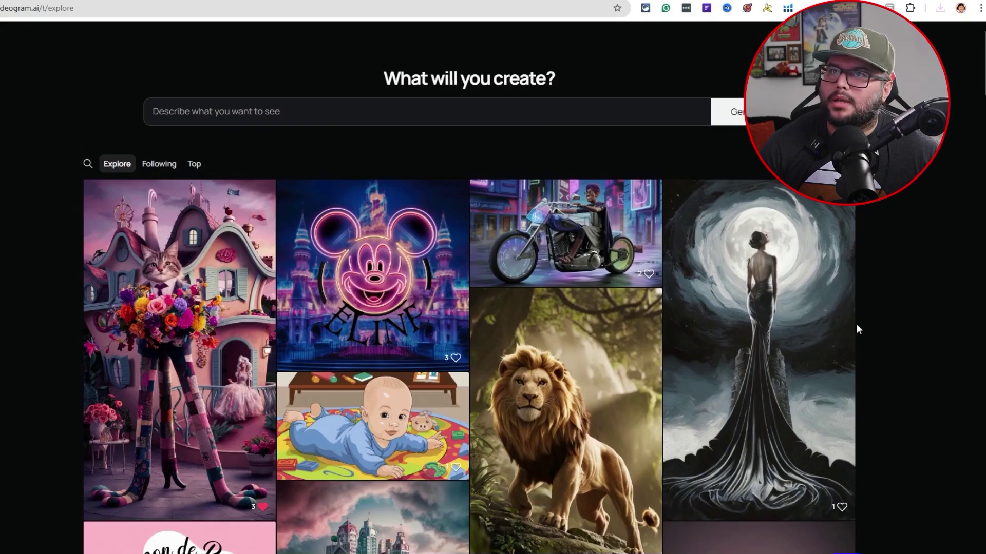
- Show Ideogram's Top images for the Week and browse them
left_click(194, 164)
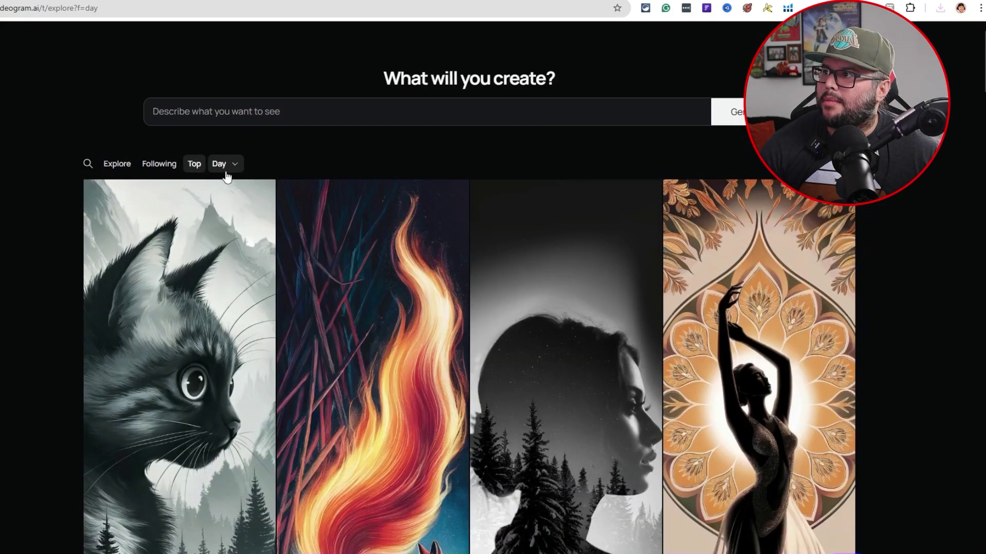
left_click(224, 167)
left_click(177, 234)
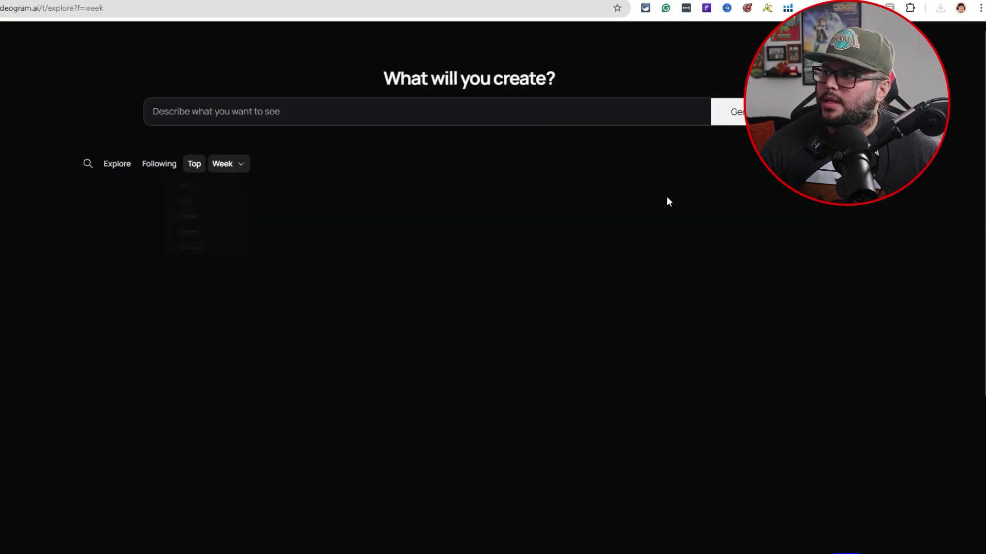
scroll(252, 436, "down", 1)
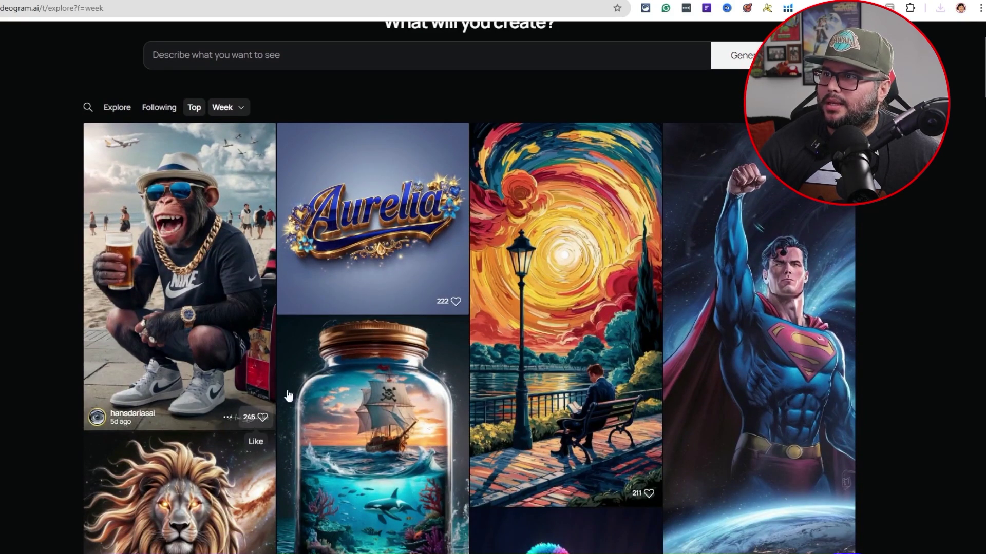
scroll(660, 318, "down", 1)
scroll(660, 319, "down", 5)
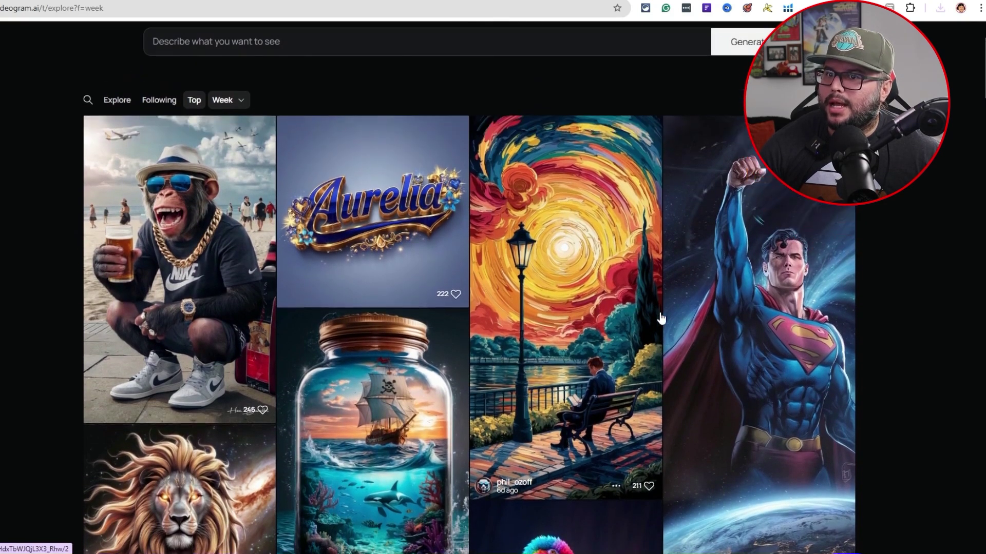
scroll(661, 318, "down", 1)
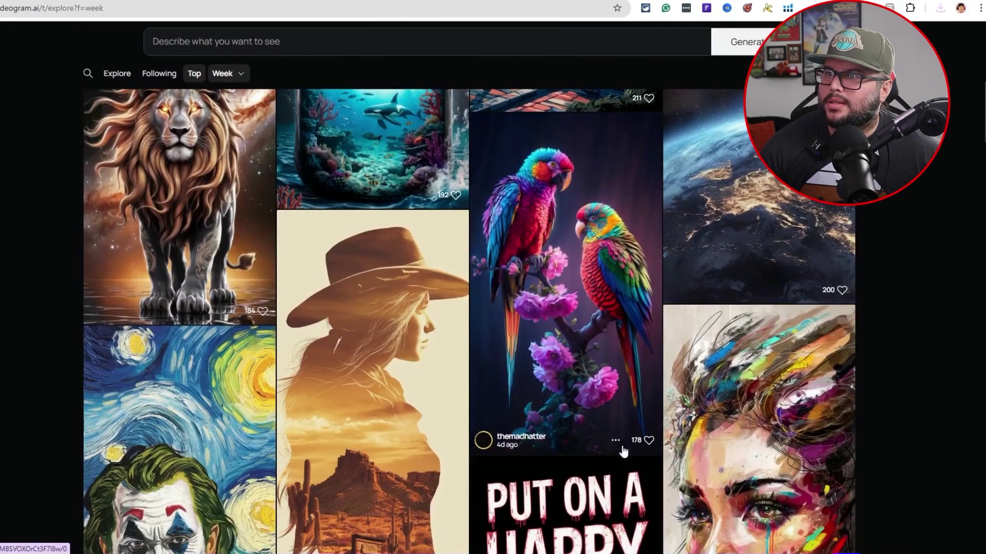
scroll(543, 248, "up", 2)
- Download the cosmic lion and Joker images as PNGs
left_click(229, 424)
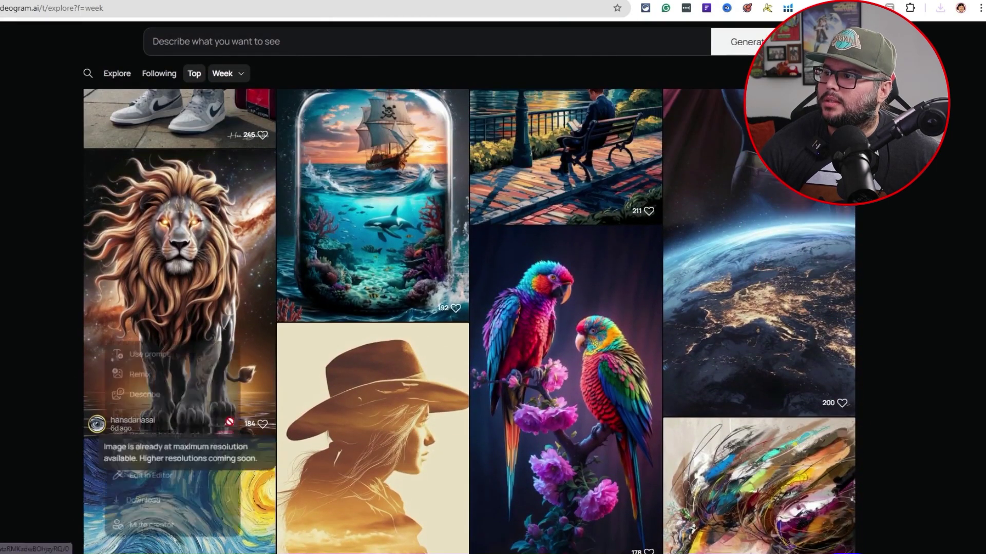
mouse_move(205, 507)
left_click(271, 519)
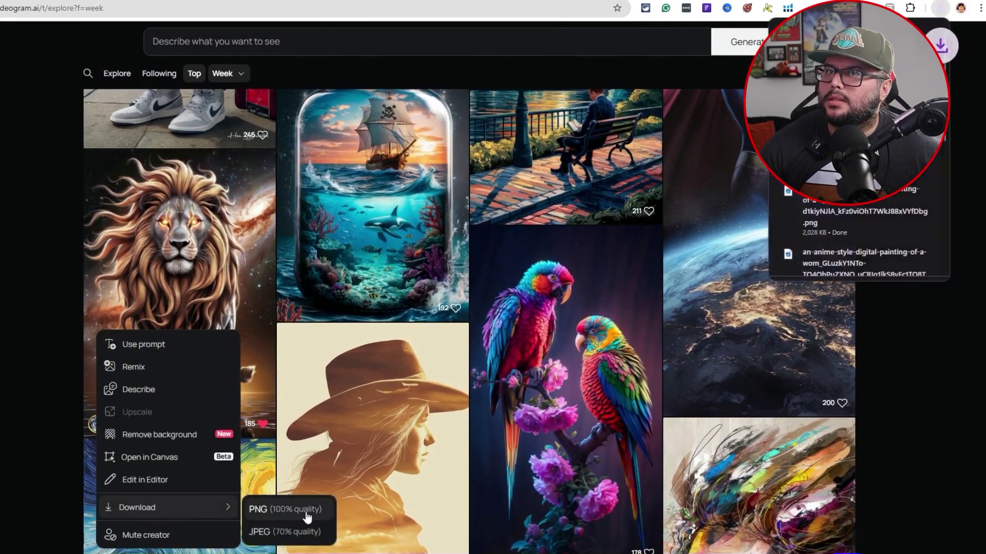
scroll(860, 494, "down", 5)
scroll(857, 493, "down", 7)
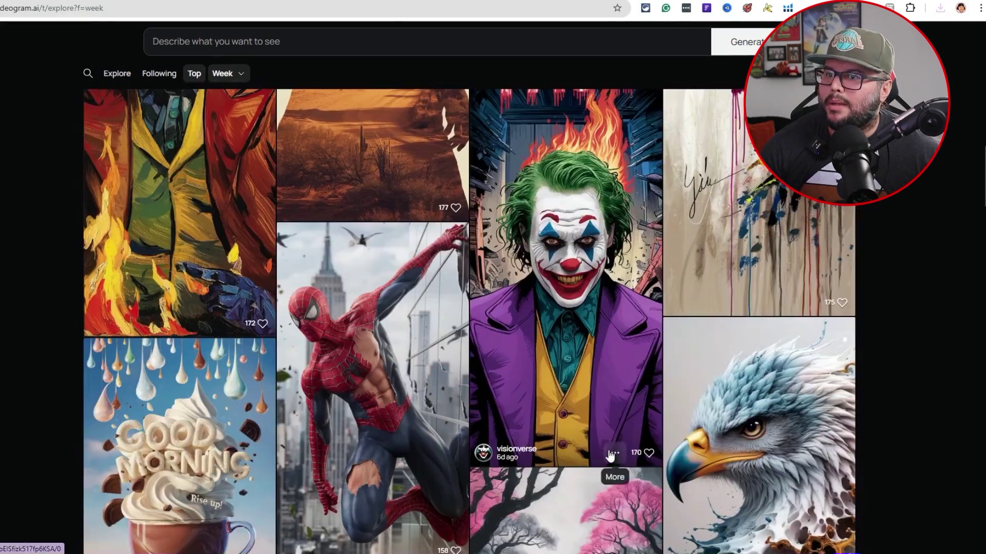
left_click(610, 455)
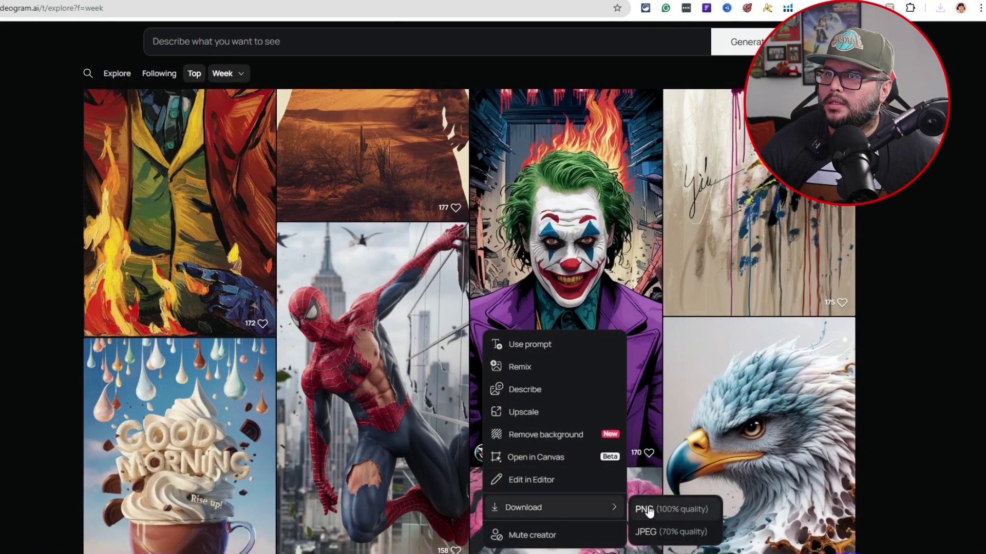
left_click(638, 504)
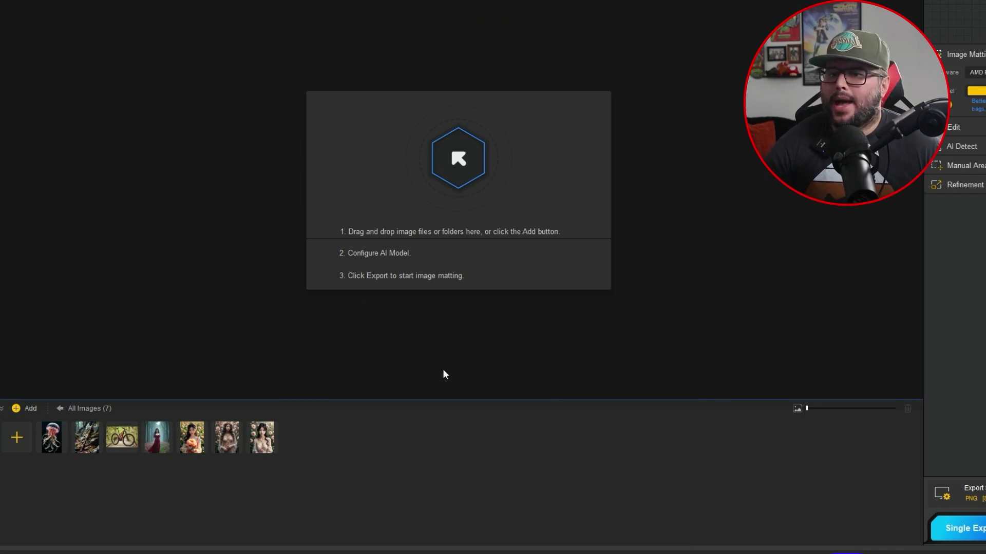
- Add all the downloaded images from the Downloads folder to Aiarty's image list
left_click(26, 439)
left_click_drag(97, 72, 518, 218)
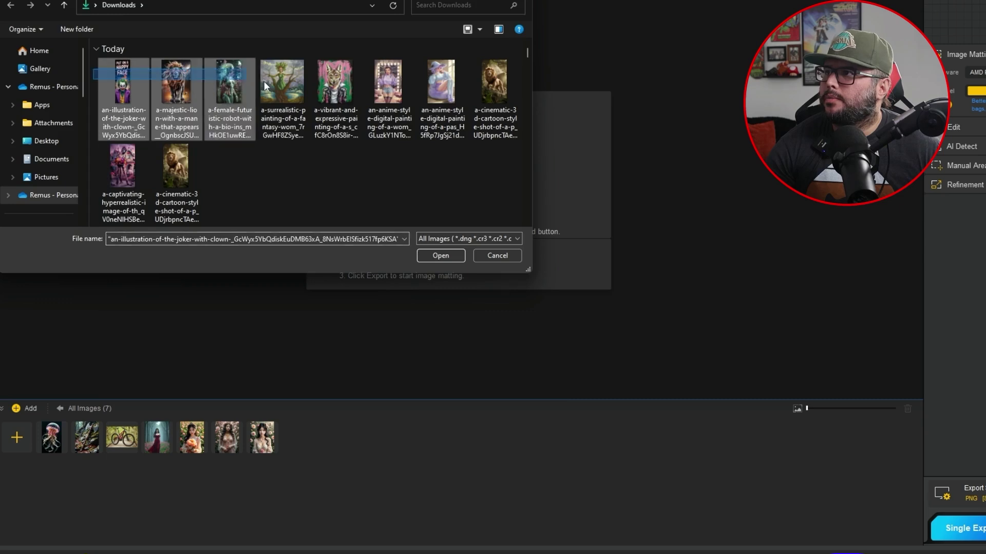
left_click(441, 255)
left_click(362, 448)
- Remove the duplicate lion thumbnail and display the remaining lion with the compare slider
right_click(368, 442)
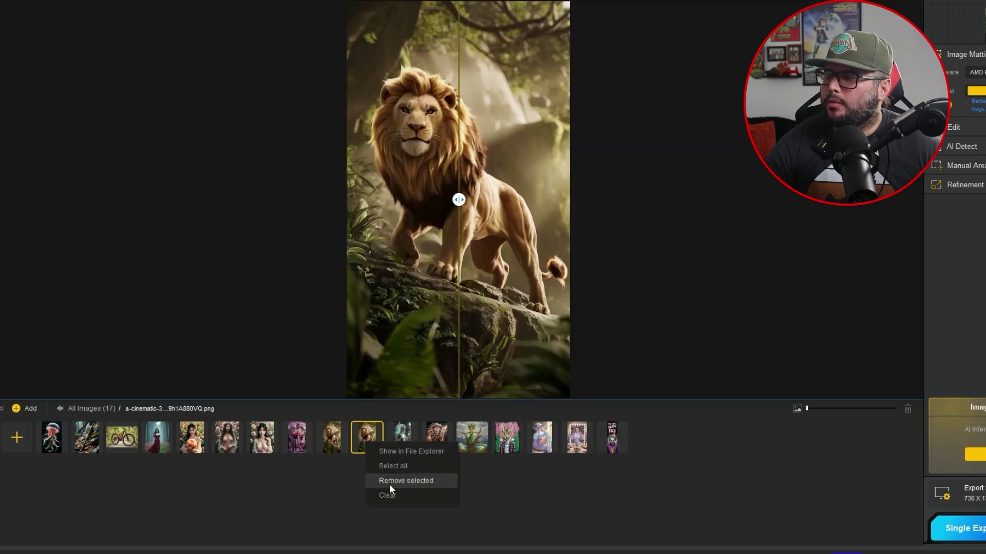
left_click(328, 497)
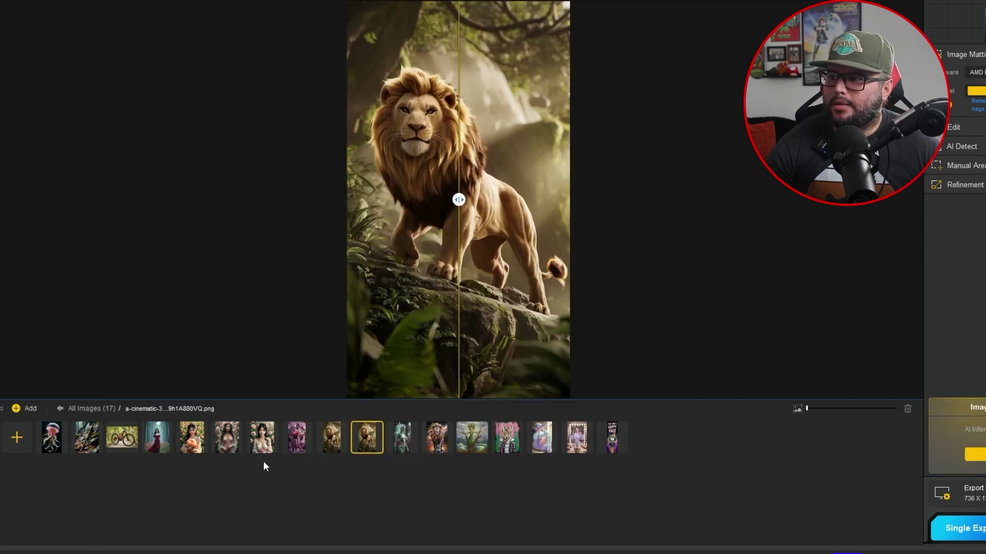
right_click(365, 435)
left_click(402, 473)
left_click(619, 313)
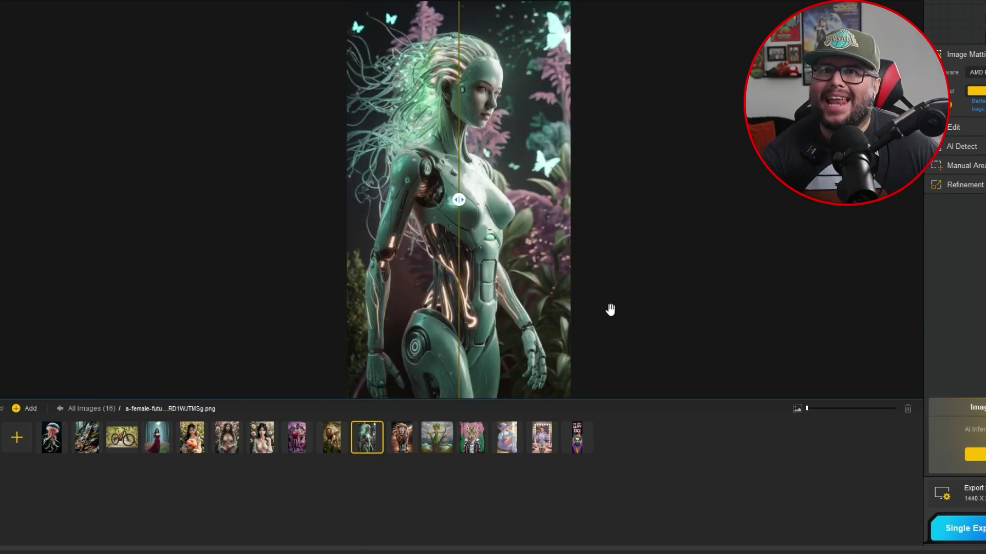
left_click(335, 444)
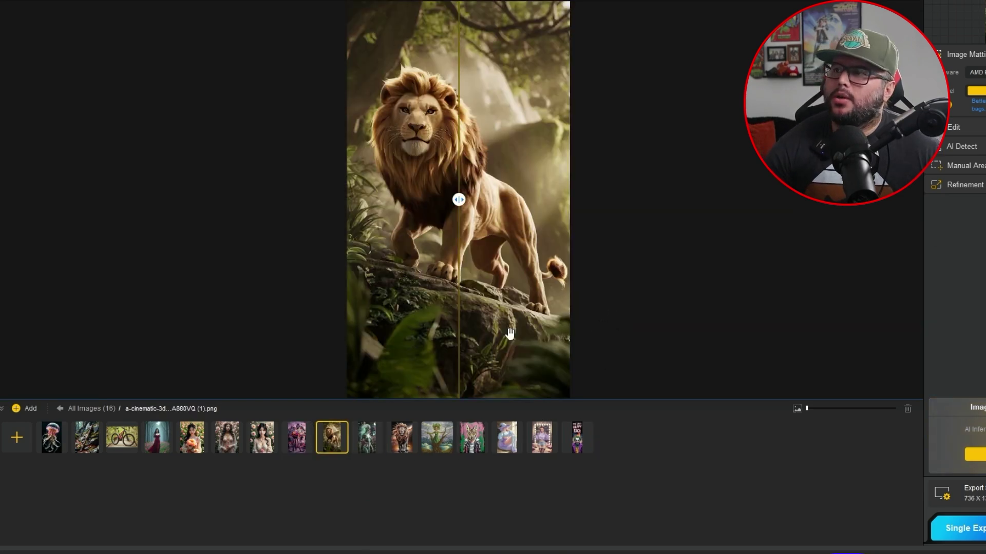
left_click_drag(459, 221, 609, 220)
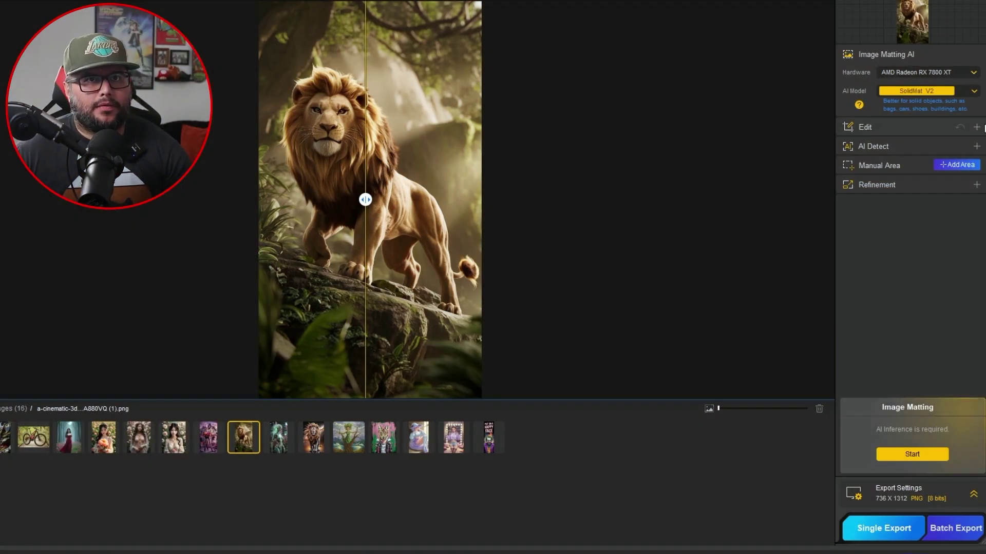
- In the AI Model dropdown, replace SolidMat V2 with AlphaEdge V2 for the lion
left_click(952, 91)
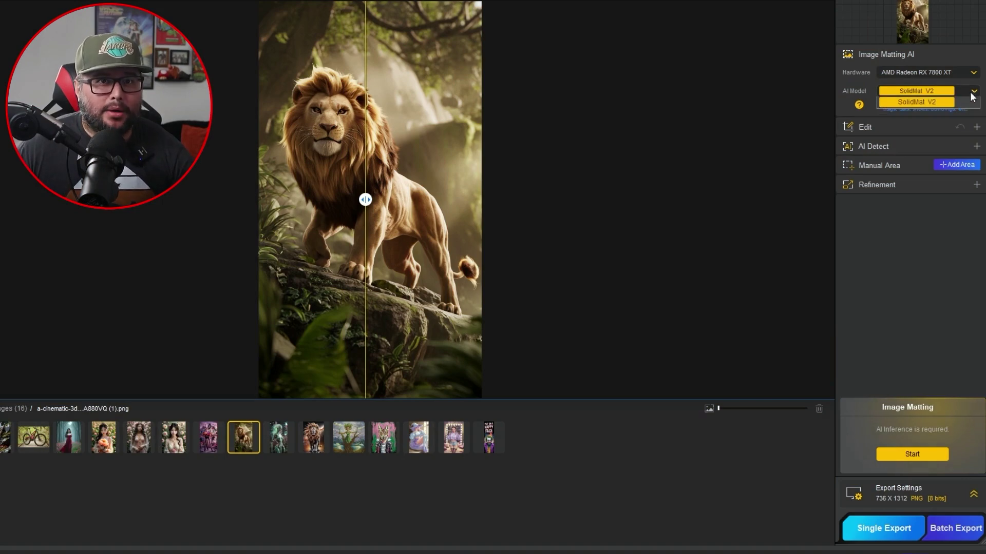
mouse_move(536, 552)
key("Escape")
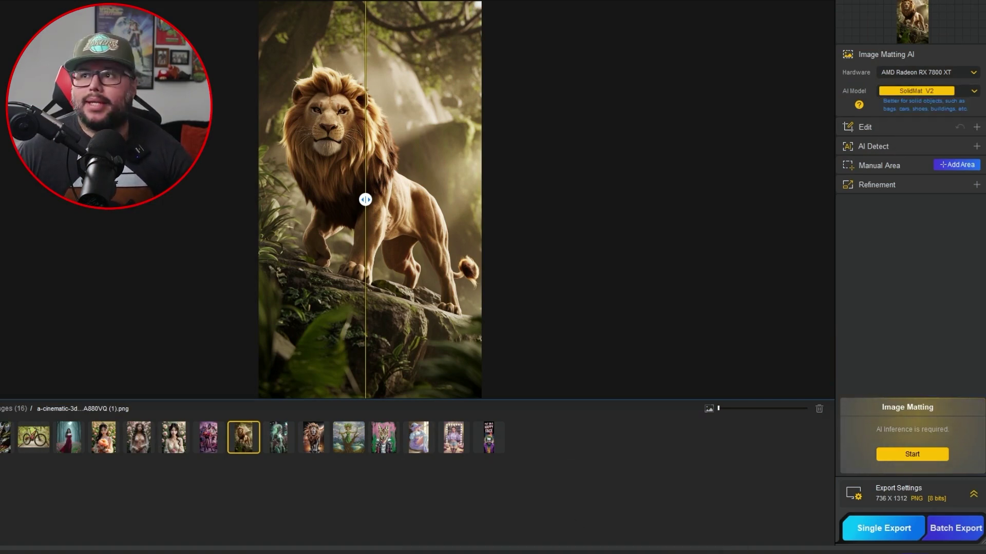
left_click(948, 91)
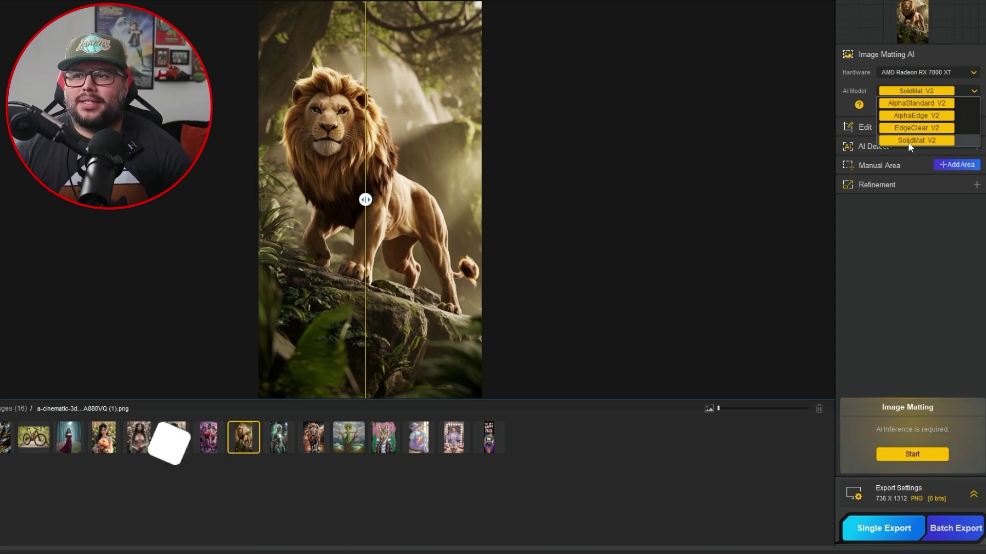
left_click(911, 116)
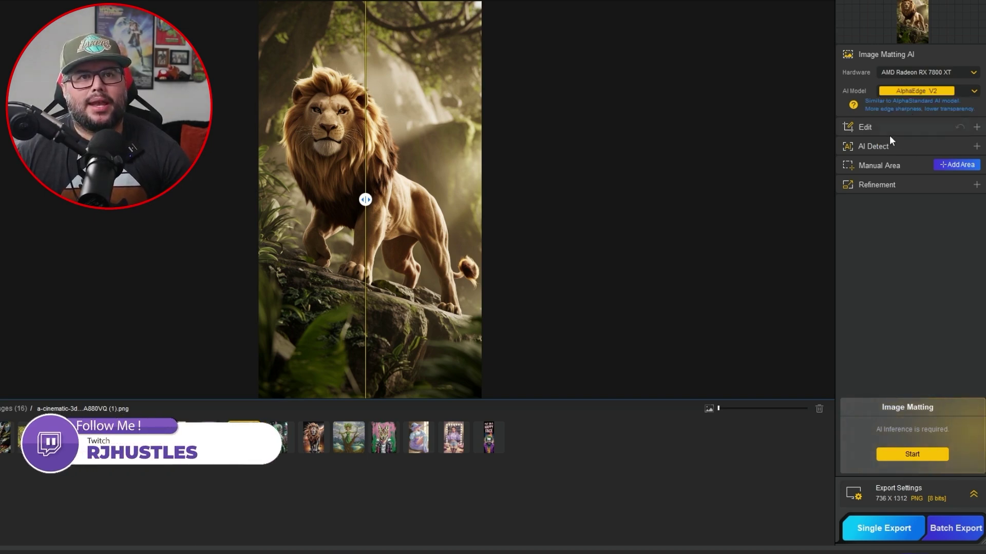
left_click(976, 128)
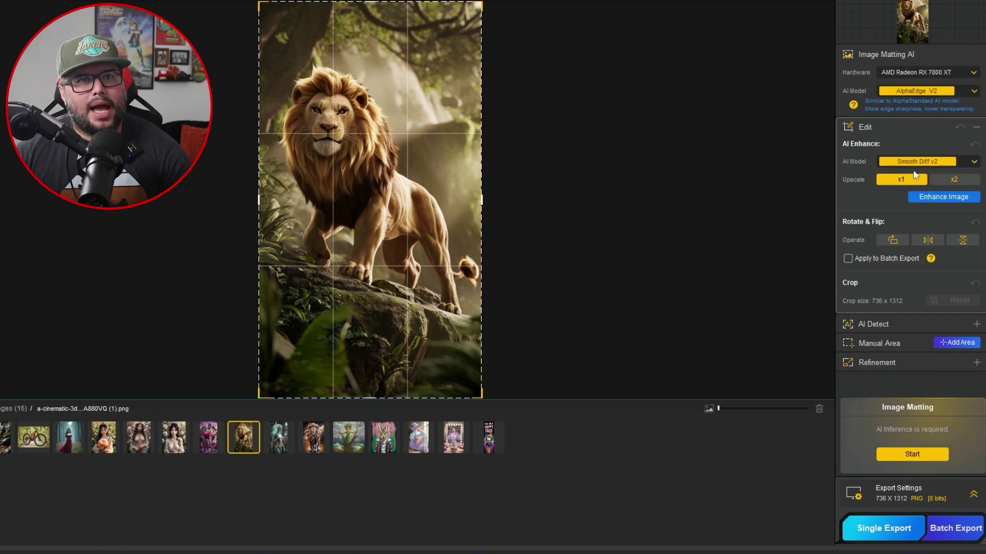
left_click(974, 161)
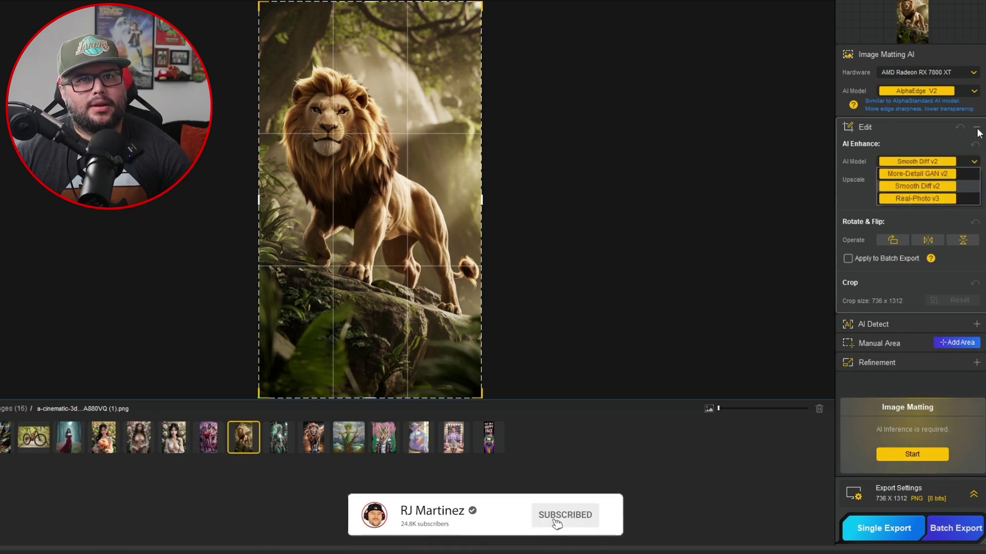
left_click(917, 186)
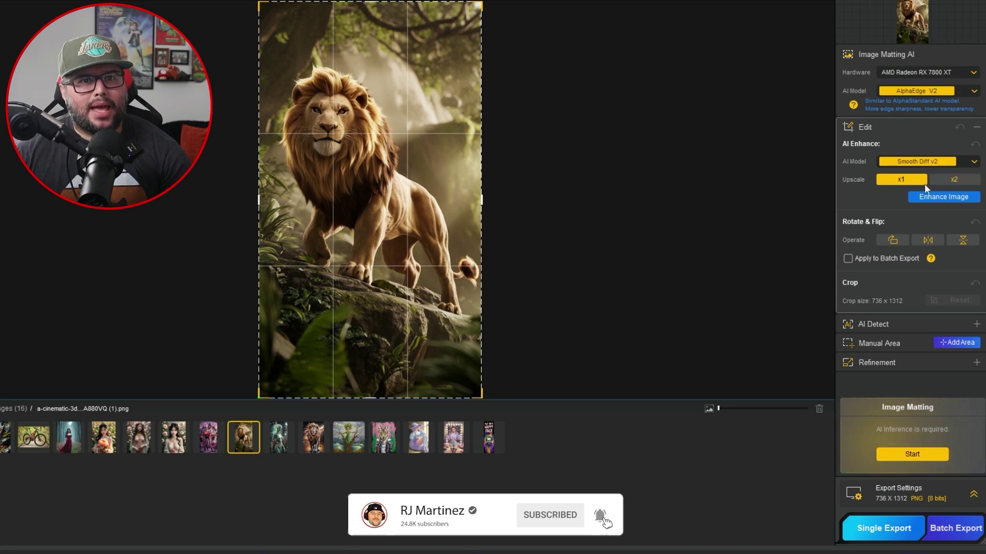
left_click(976, 126)
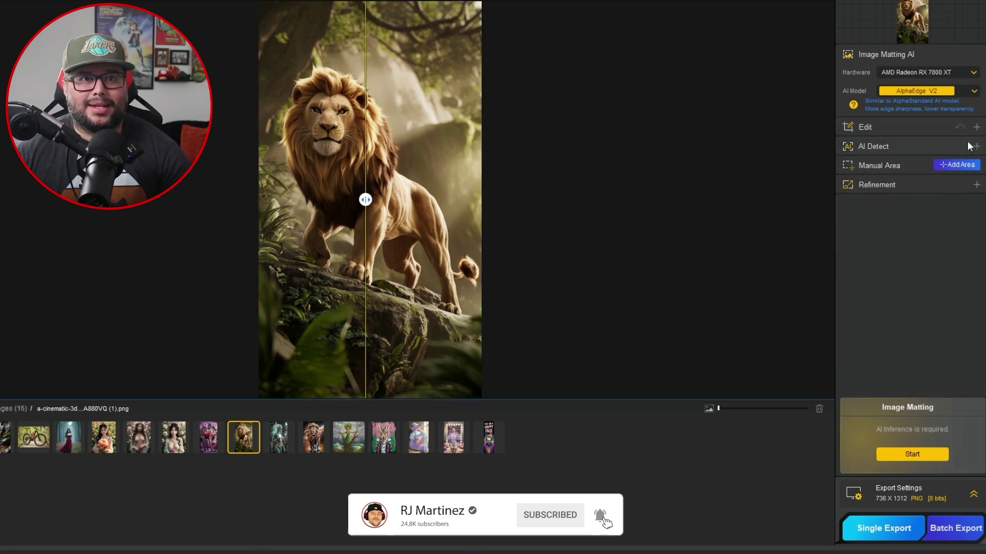
left_click(976, 147)
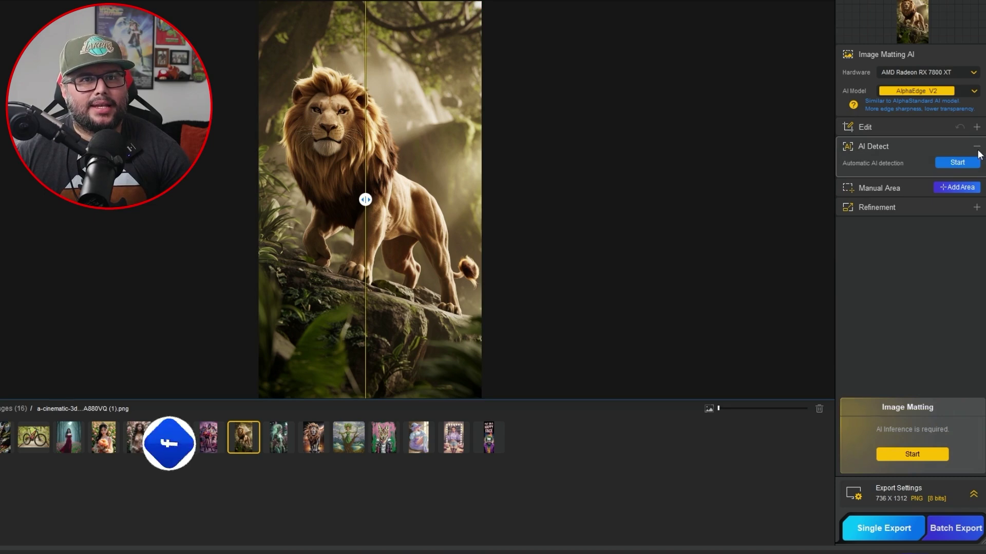
left_click(977, 149)
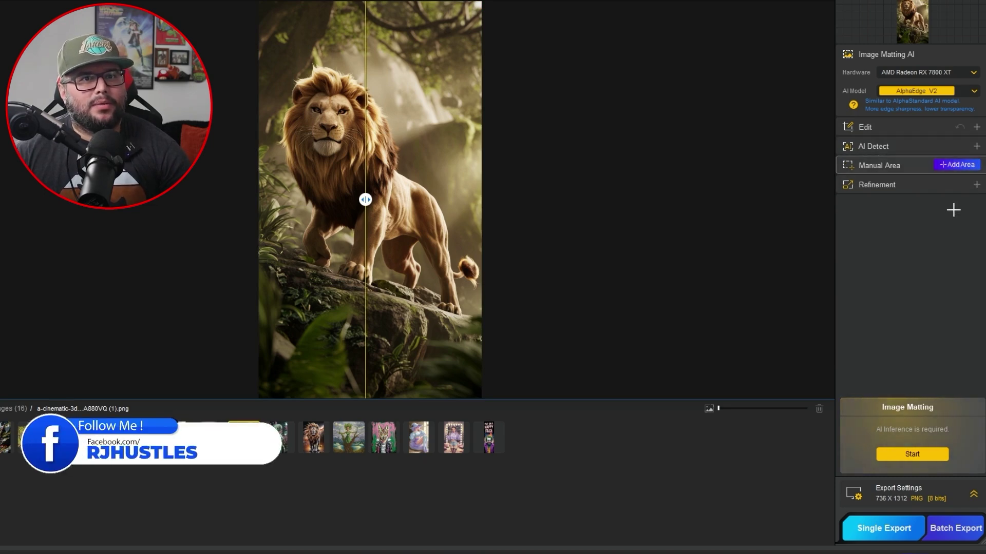
left_click(964, 185)
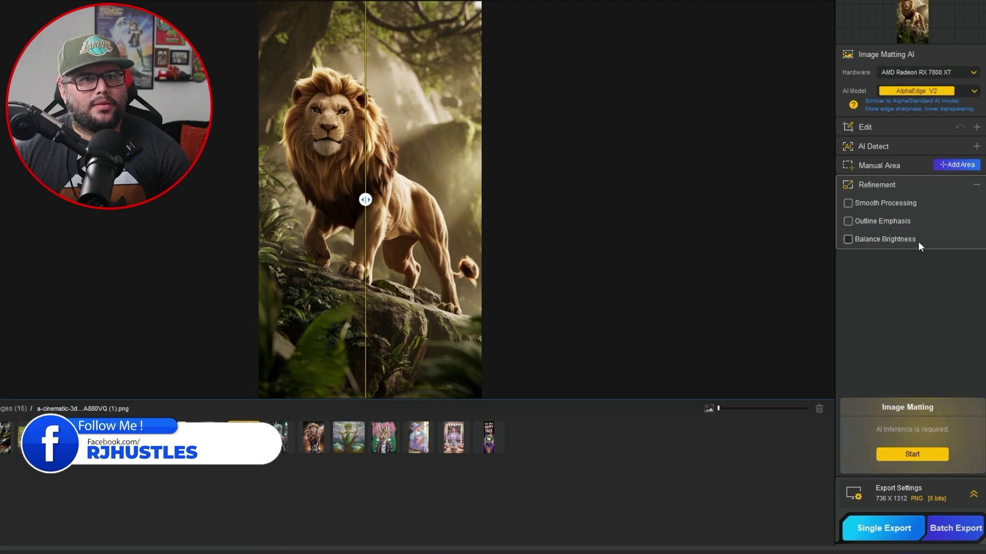
left_click(975, 186)
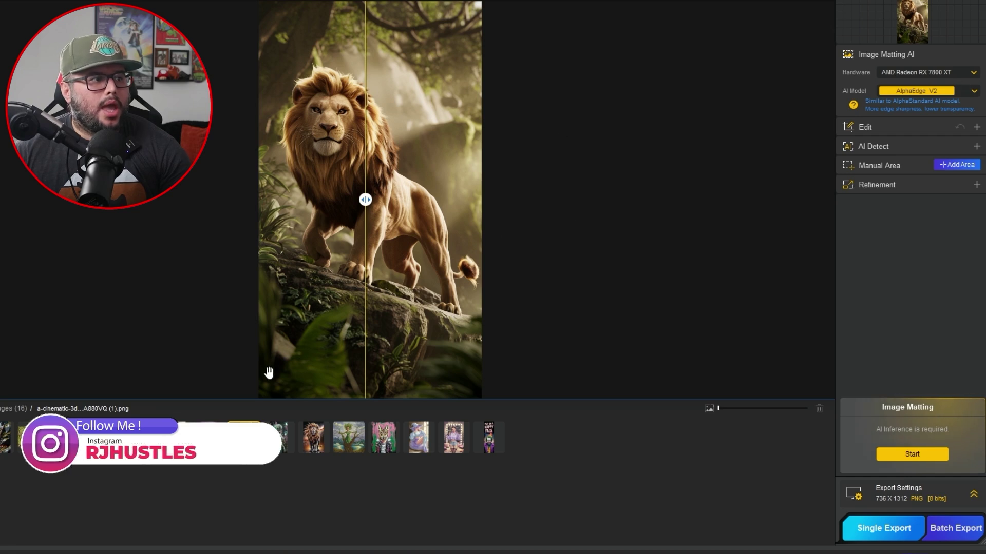
left_click(913, 455)
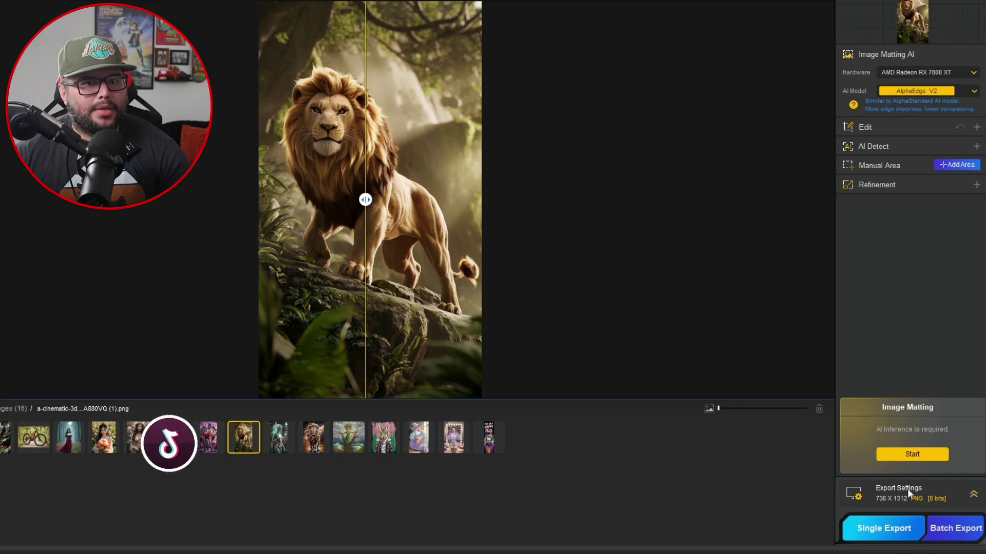
- Run AlphaEdge V2 matting on the jungle lion and compare before and after with the slider
left_click(912, 454)
left_click_drag(341, 201, 231, 255)
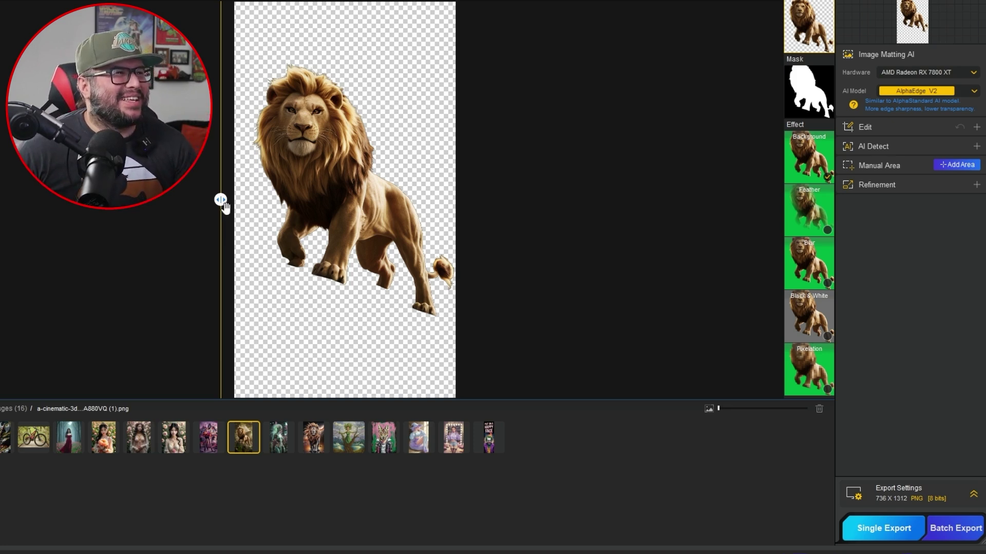
left_click_drag(226, 210, 247, 282)
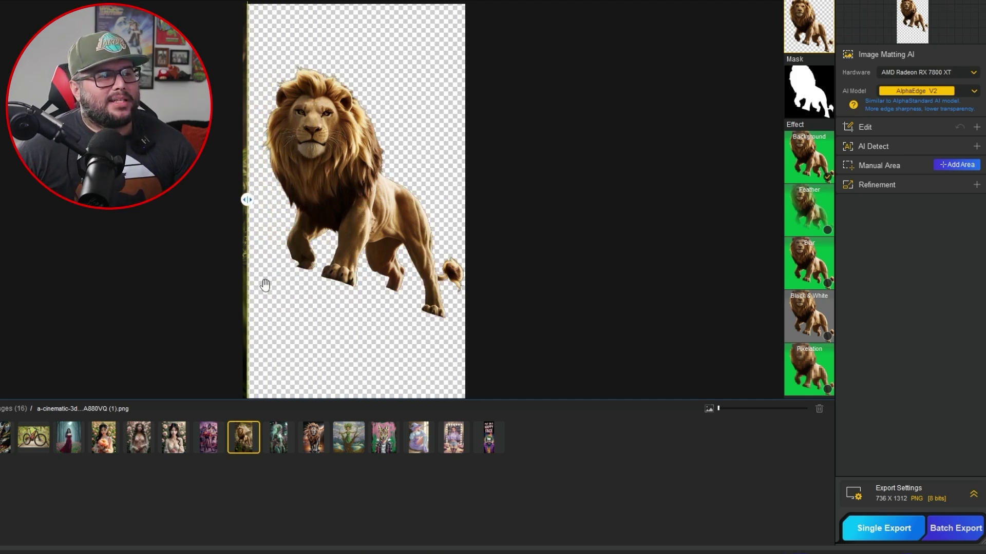
- Run matting on the robot woman image and compare the result with the original
left_click(280, 446)
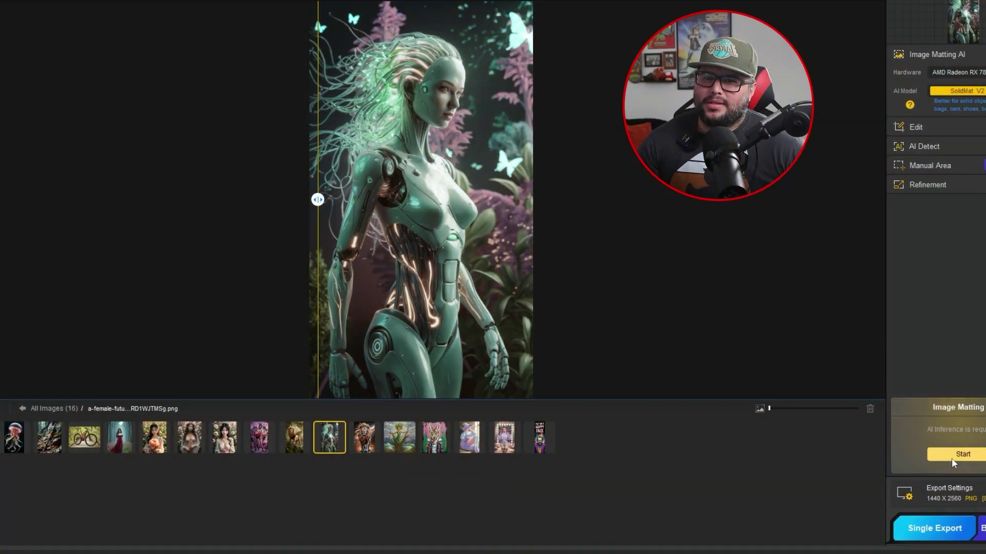
left_click(962, 455)
left_click_drag(347, 247, 387, 247)
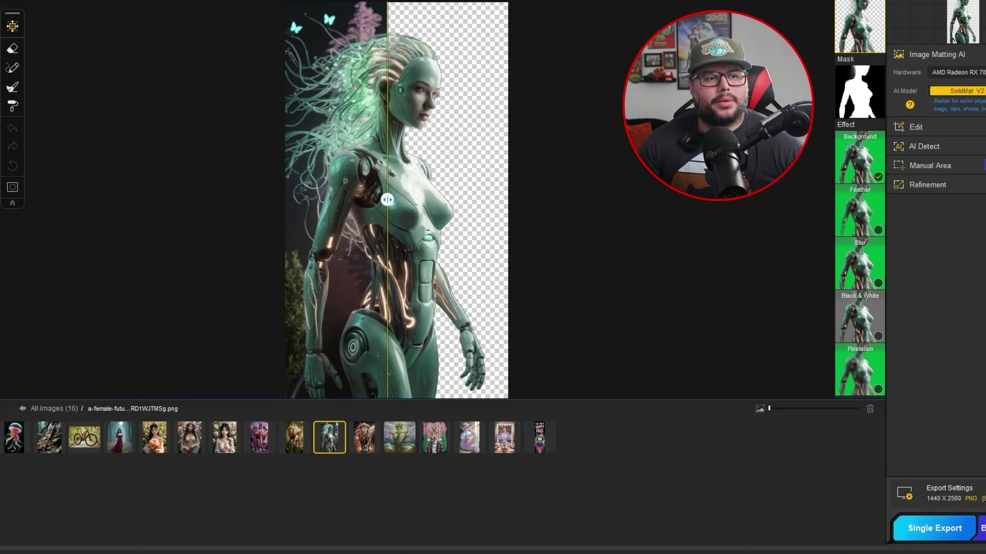
- Redo the robot woman's matting with the AlphaStandard model and reveal the full cutout
left_click(958, 91)
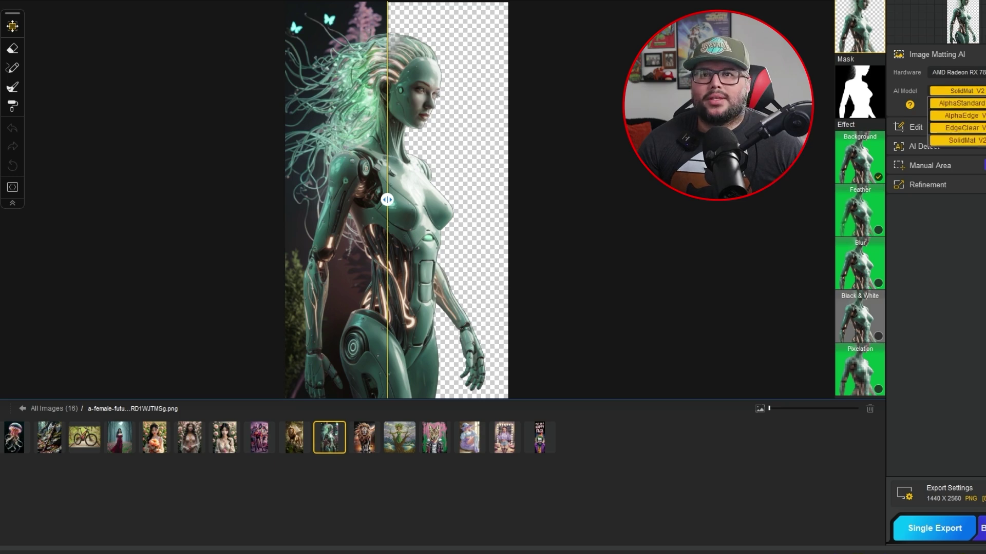
left_click(962, 103)
left_click(960, 457)
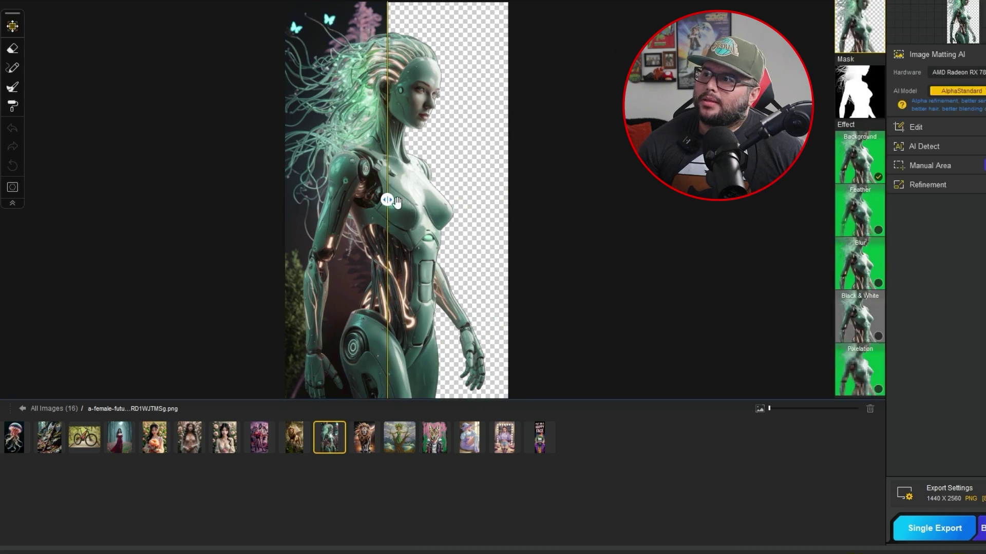
left_click_drag(389, 201, 283, 200)
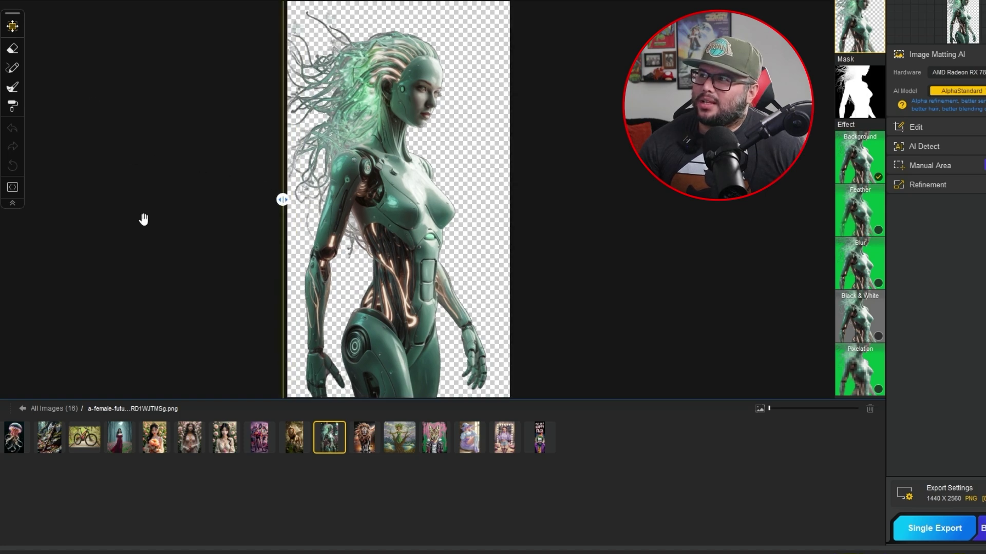
- Review the Eraser, Brush, Dodge and Burn settings, returning to Eraser and closing its panel
left_click(14, 48)
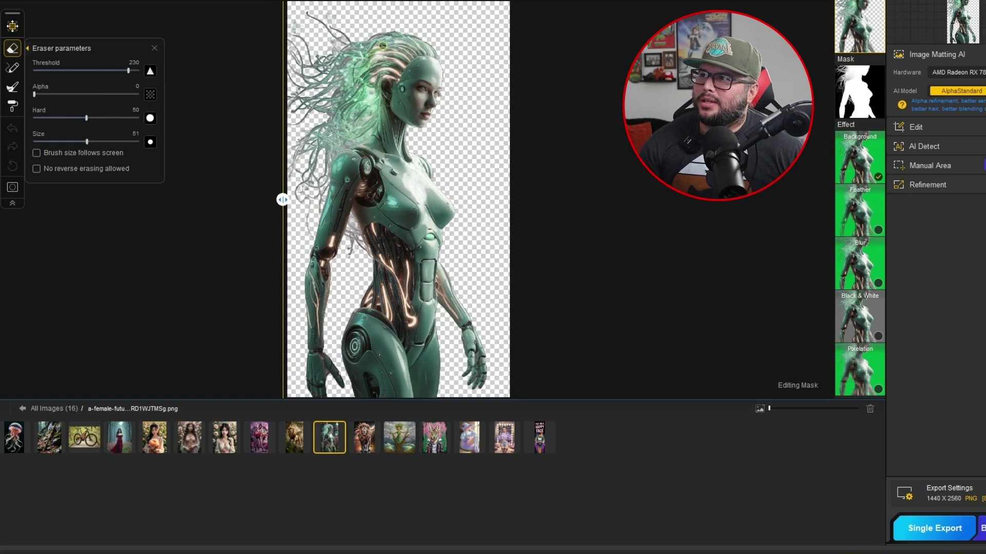
left_click(14, 70)
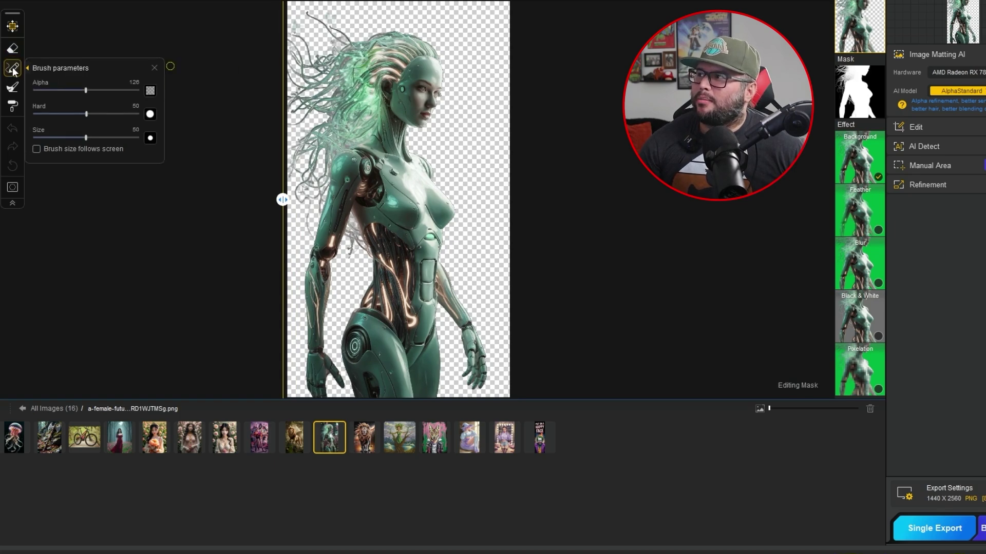
left_click(12, 88)
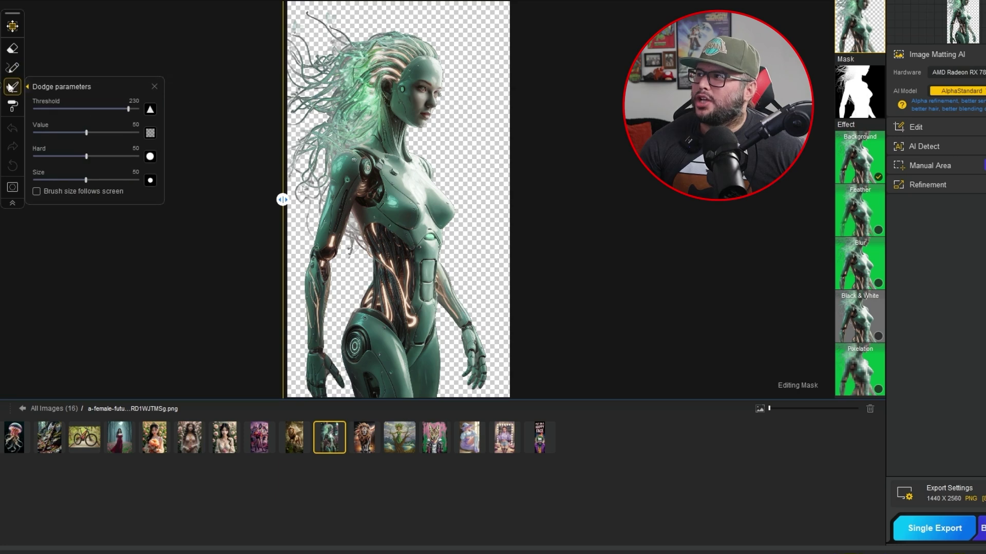
left_click(12, 107)
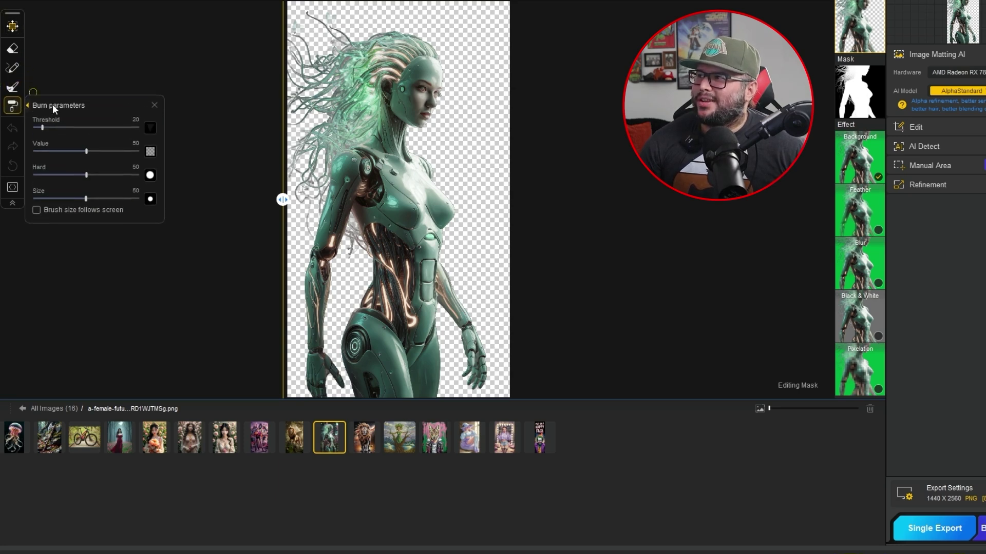
left_click(12, 47)
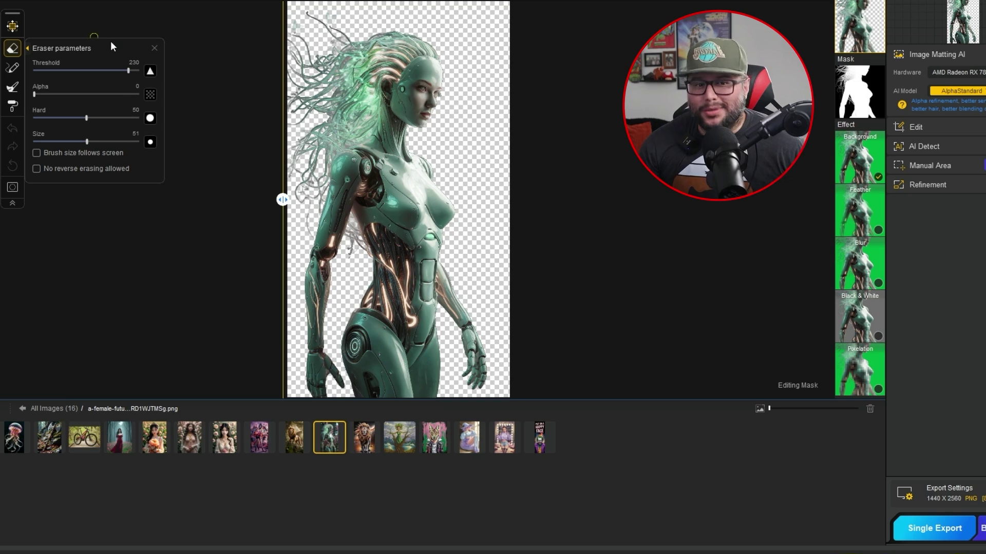
left_click(154, 48)
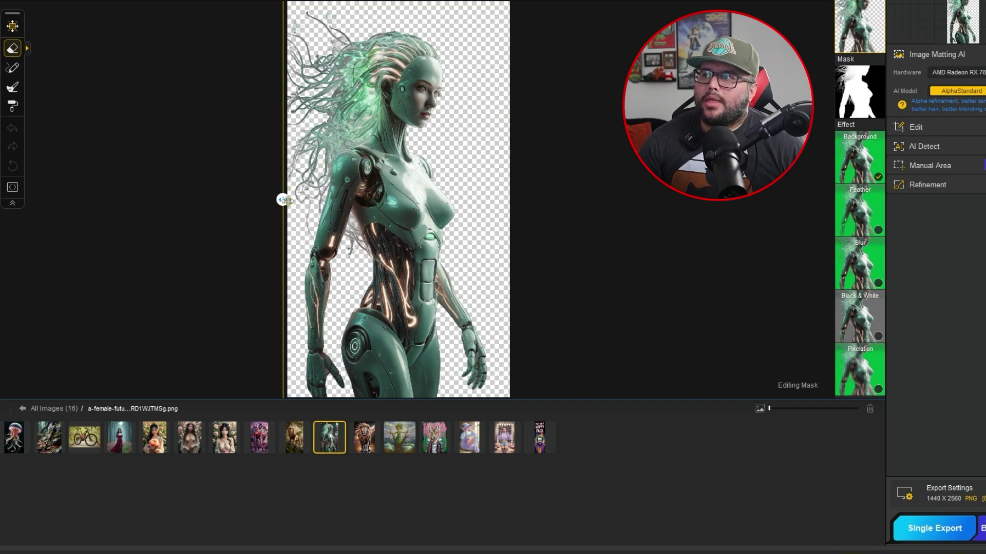
- Slide the compare divider over the robot cutout, then load the cosmic lion image
left_click_drag(284, 201, 296, 217)
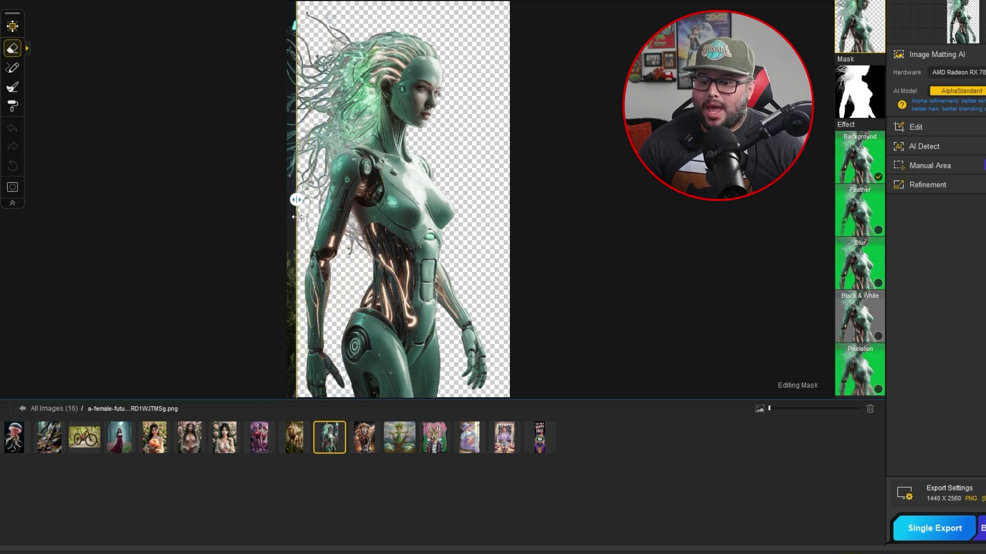
left_click_drag(298, 214, 288, 211)
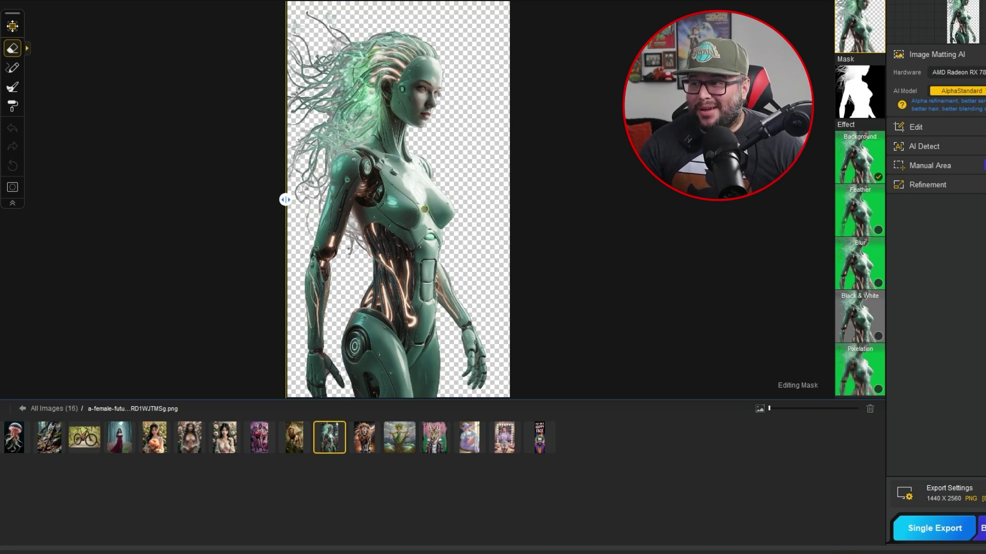
left_click(362, 441)
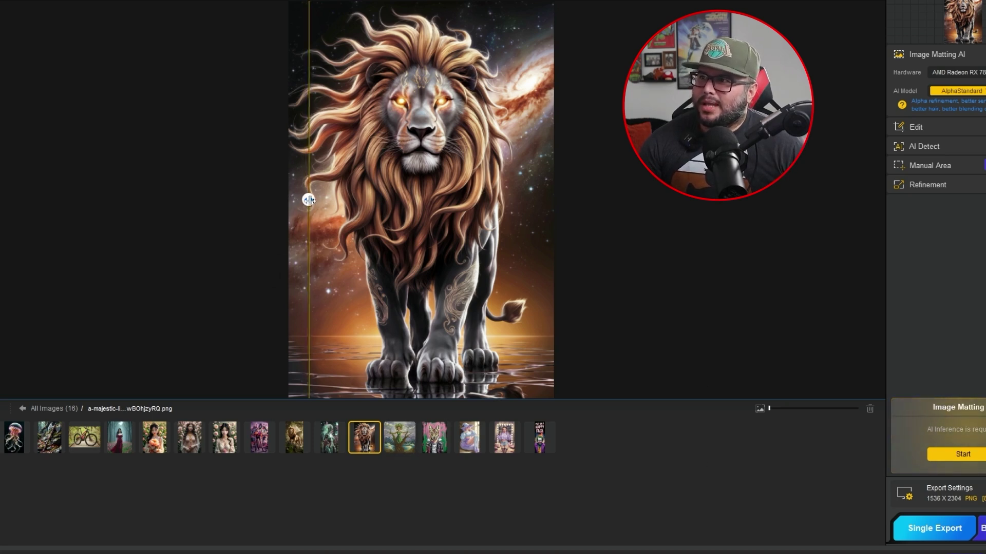
- Matte the cosmic lion and slide the divider to compare it with the starry original
left_click_drag(305, 200, 427, 200)
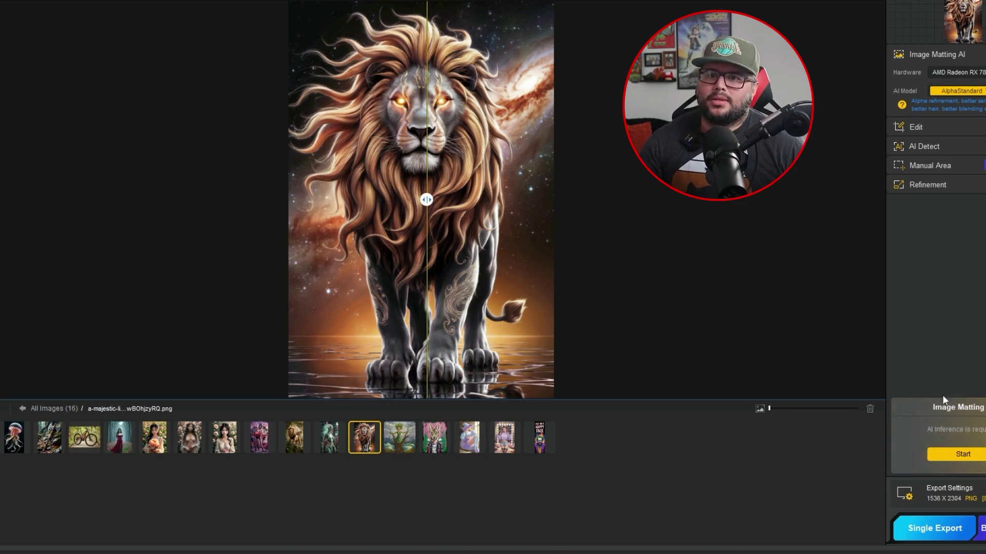
left_click(961, 456)
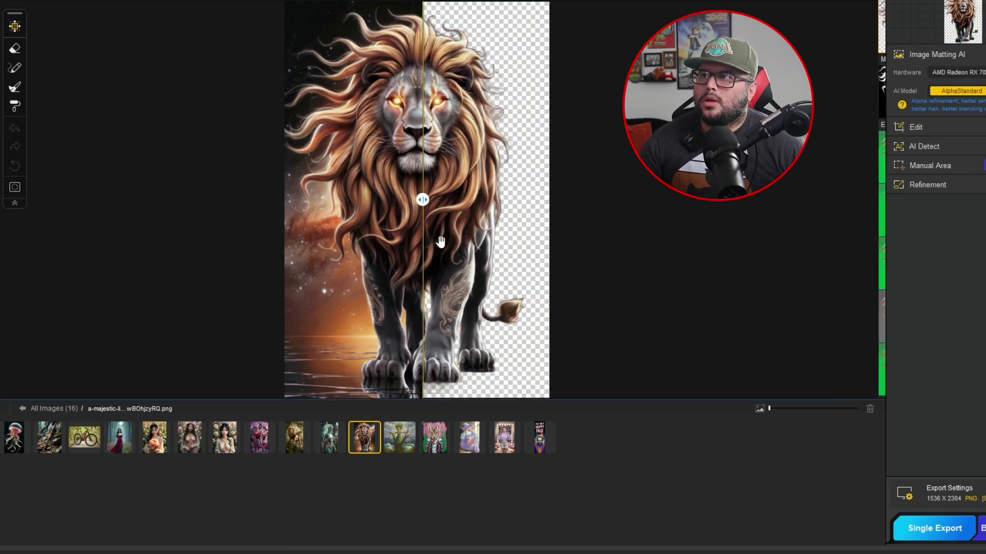
left_click_drag(404, 204, 264, 233)
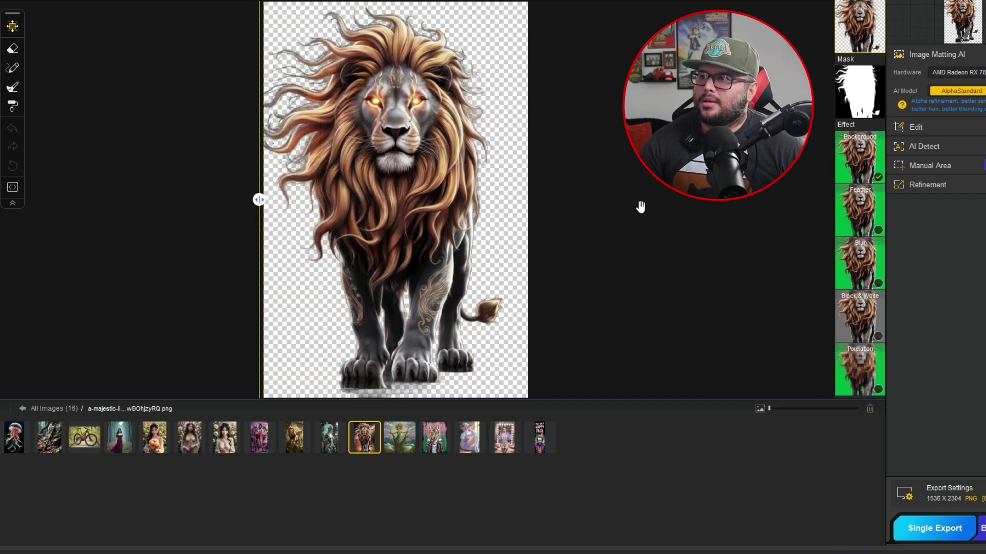
left_click_drag(261, 204, 317, 200)
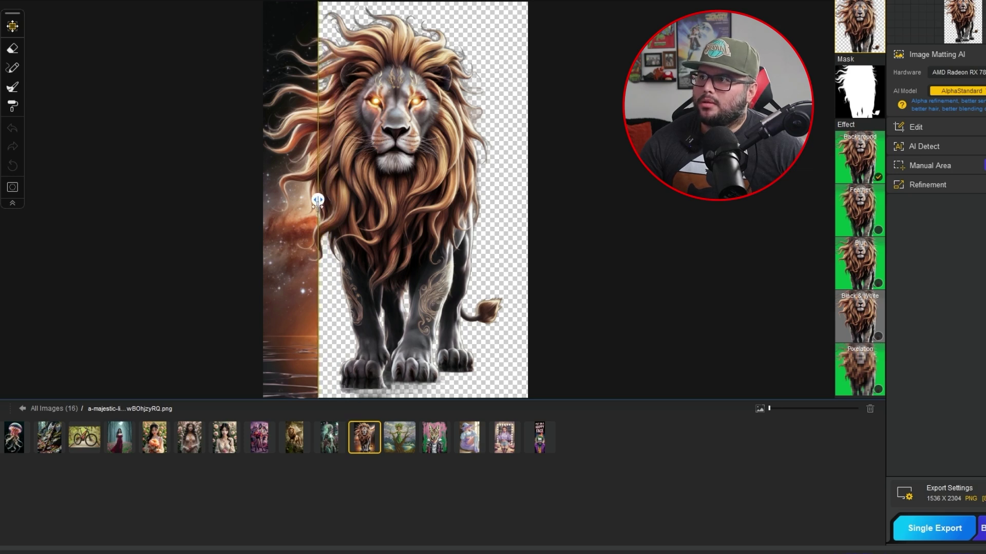
left_click_drag(318, 200, 411, 199)
- Rerun the cosmic lion's matting with the AlphaEdge V2 model
left_click(957, 91)
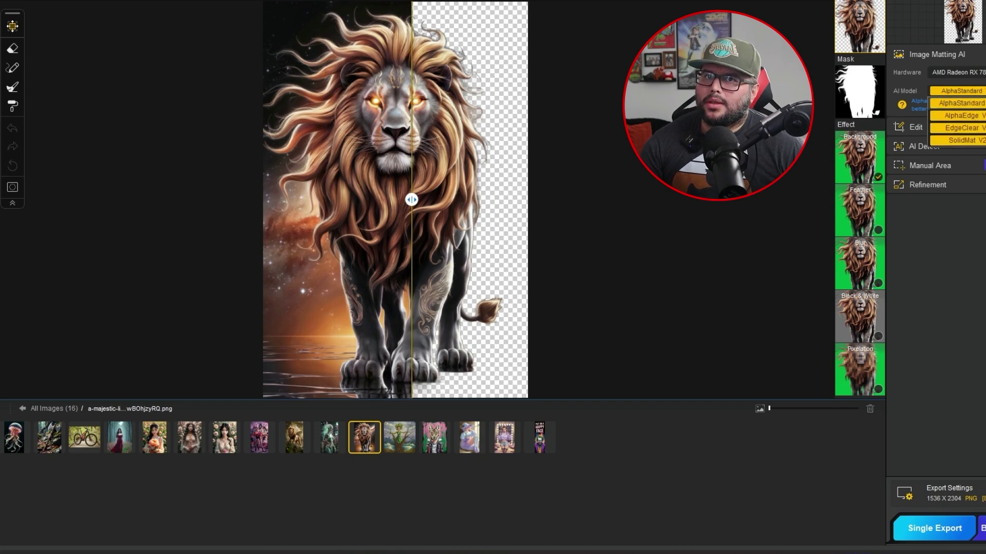
left_click(957, 118)
left_click(952, 453)
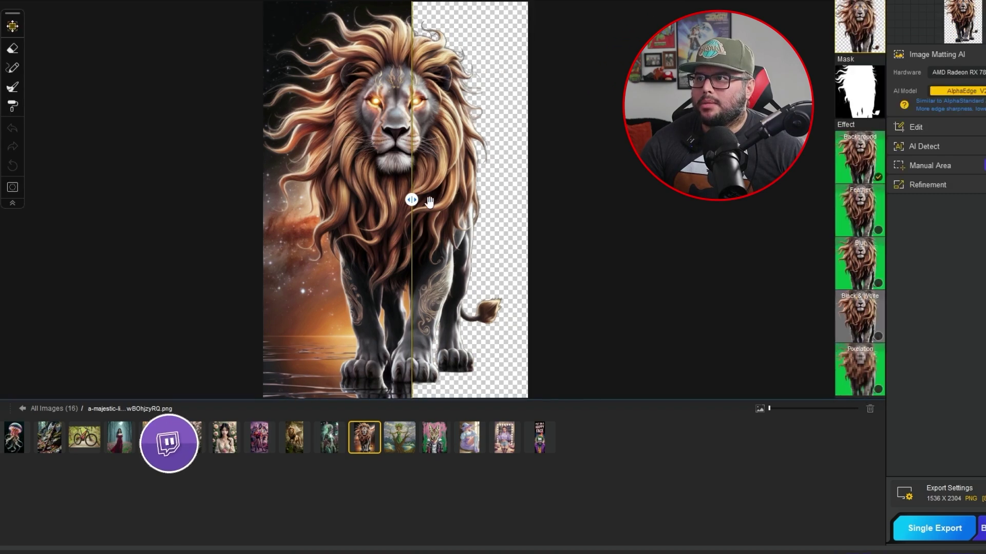
- Compare the new lion cutout with the original, then export it with Single Export
left_click_drag(415, 201, 271, 265)
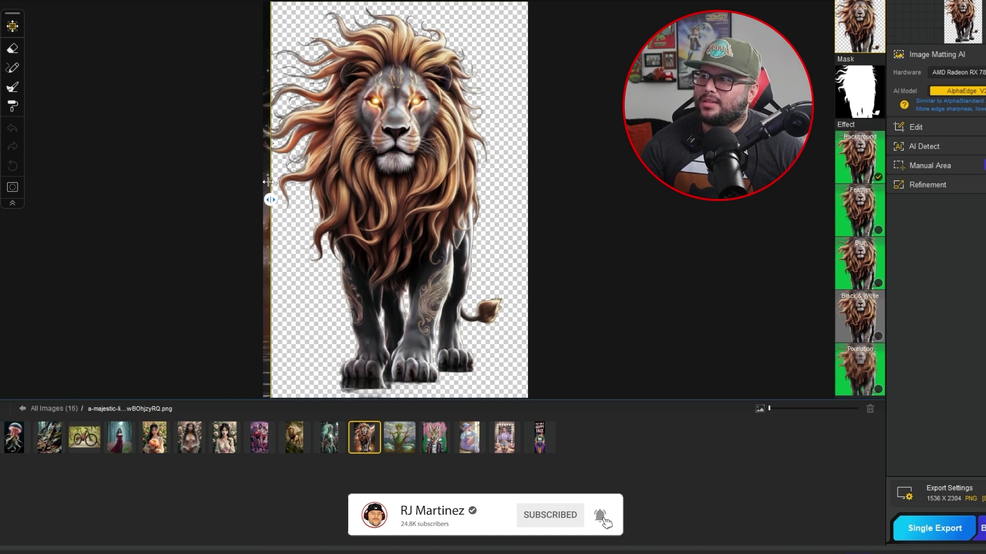
left_click_drag(270, 199, 266, 199)
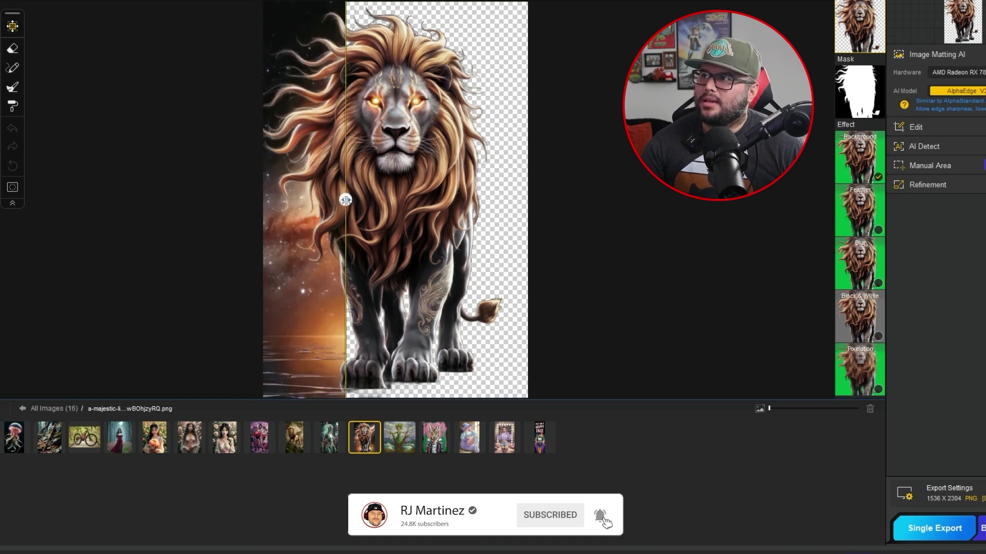
left_click_drag(346, 200, 390, 200)
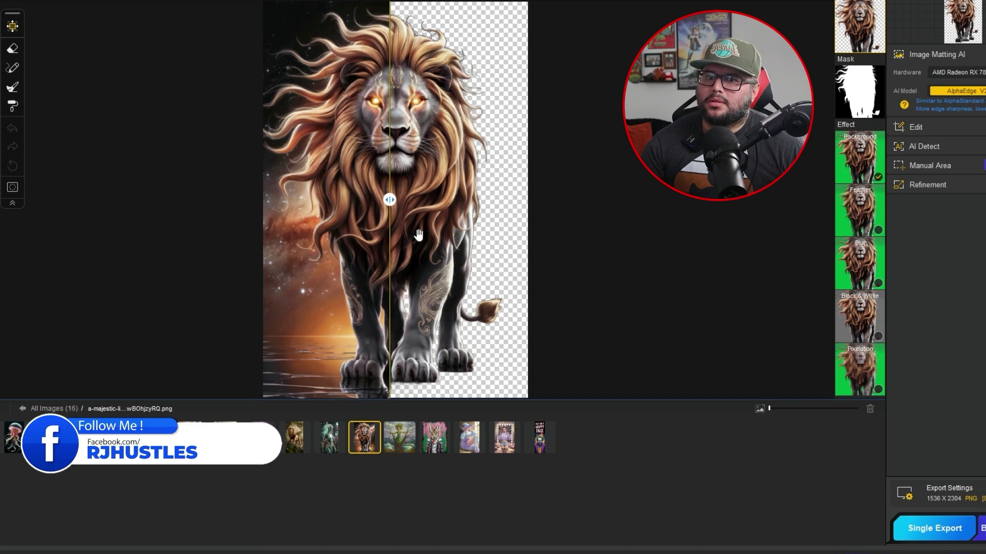
left_click(930, 532)
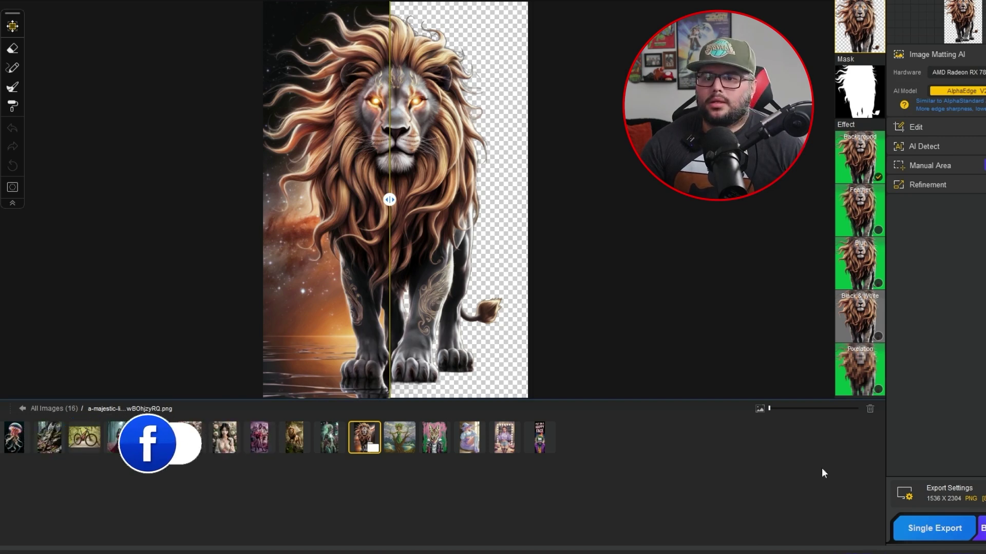
left_click(934, 532)
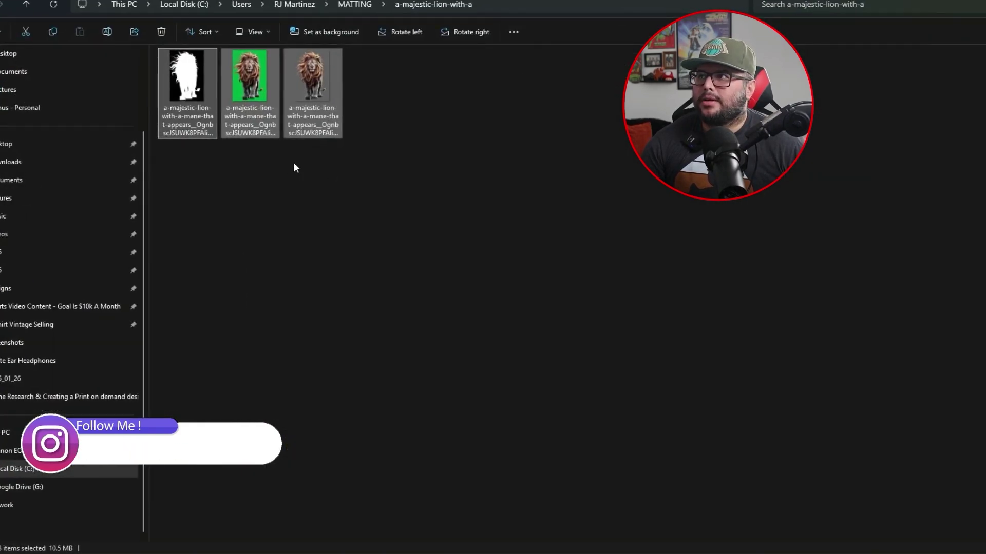
- View the lion subject PNG, black-and-white mask and green-screen image in Photos, then minimize Explorer
left_click(441, 198)
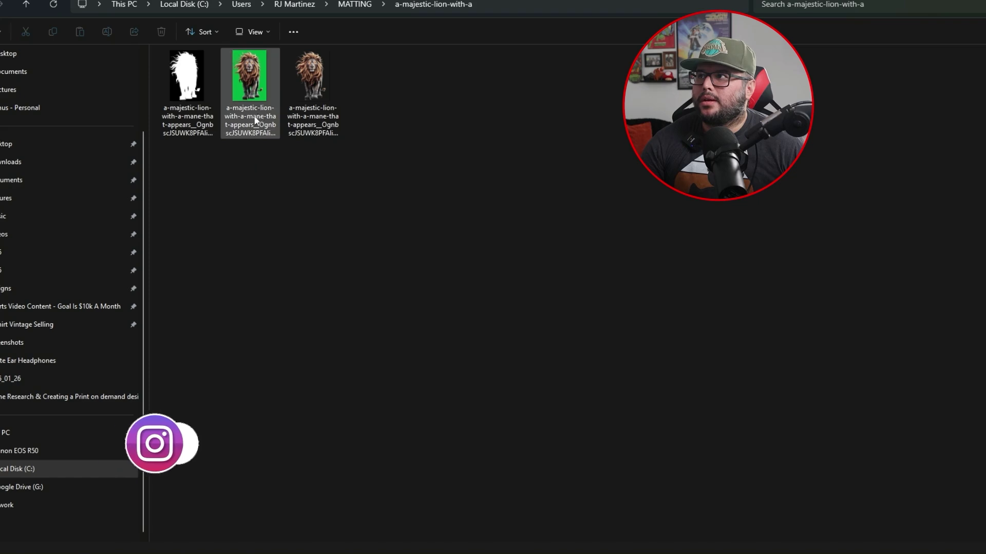
left_click(302, 107)
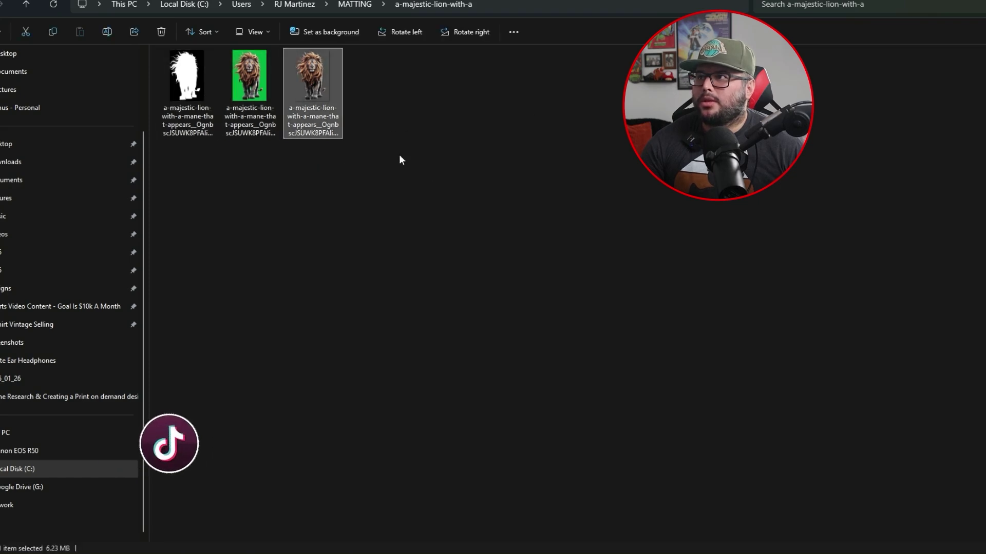
key("Return")
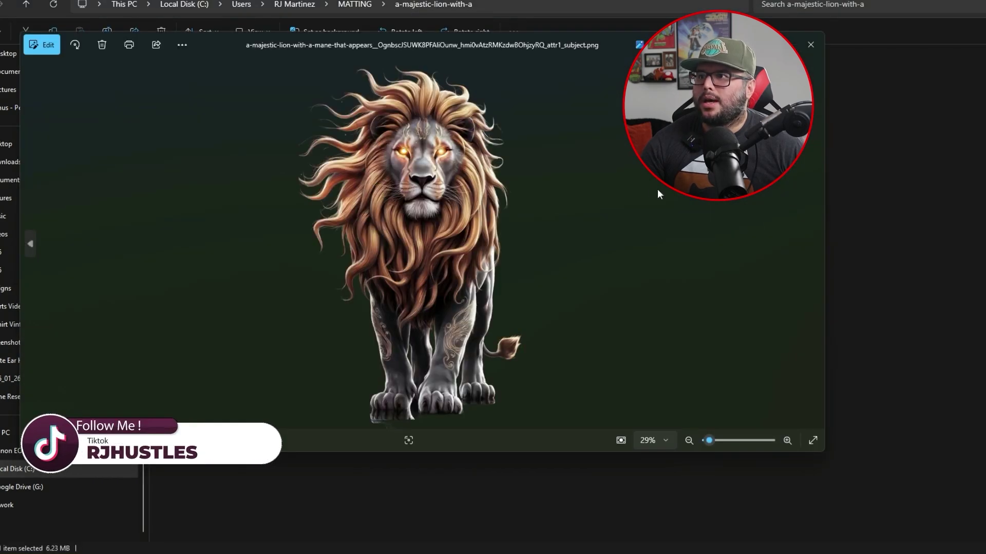
left_click(810, 45)
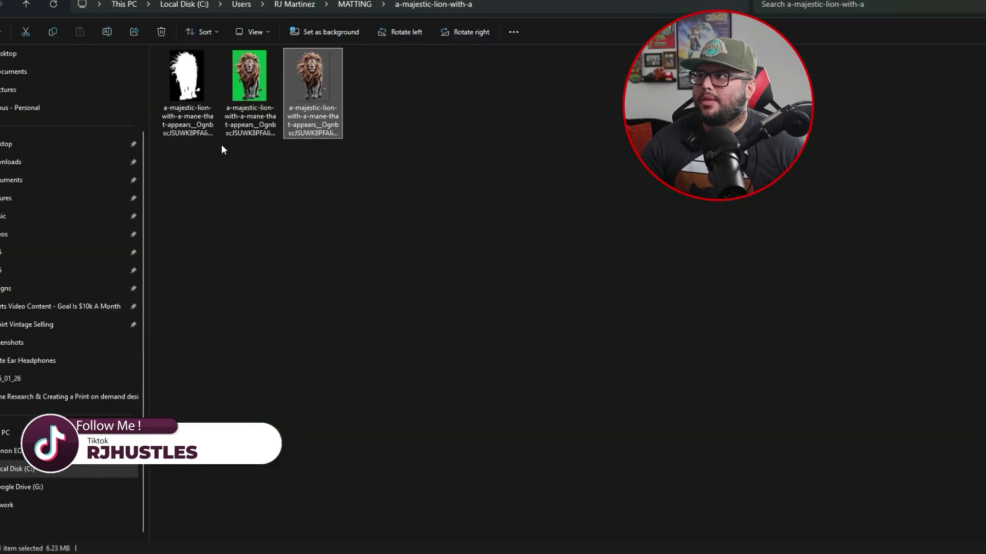
double_click(207, 93)
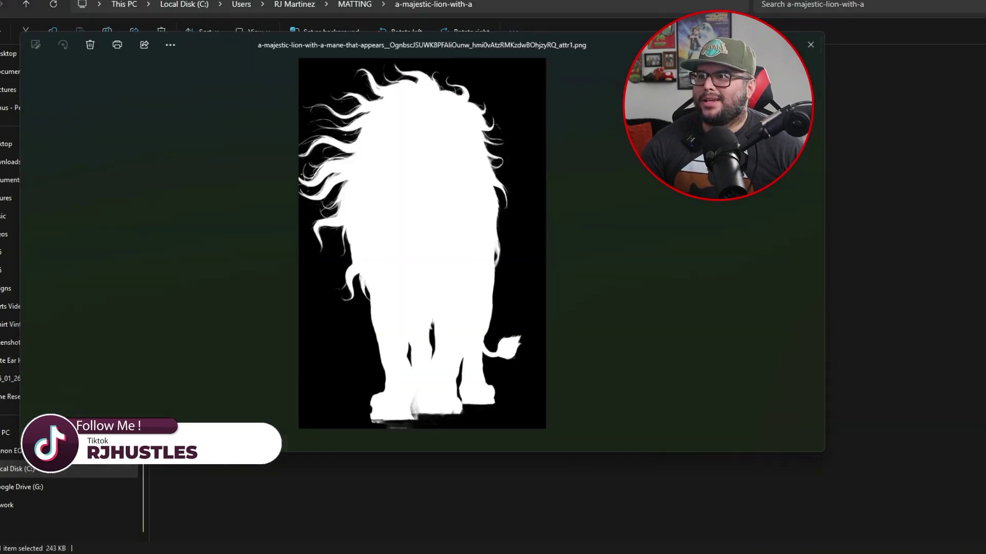
left_click(810, 45)
double_click(251, 90)
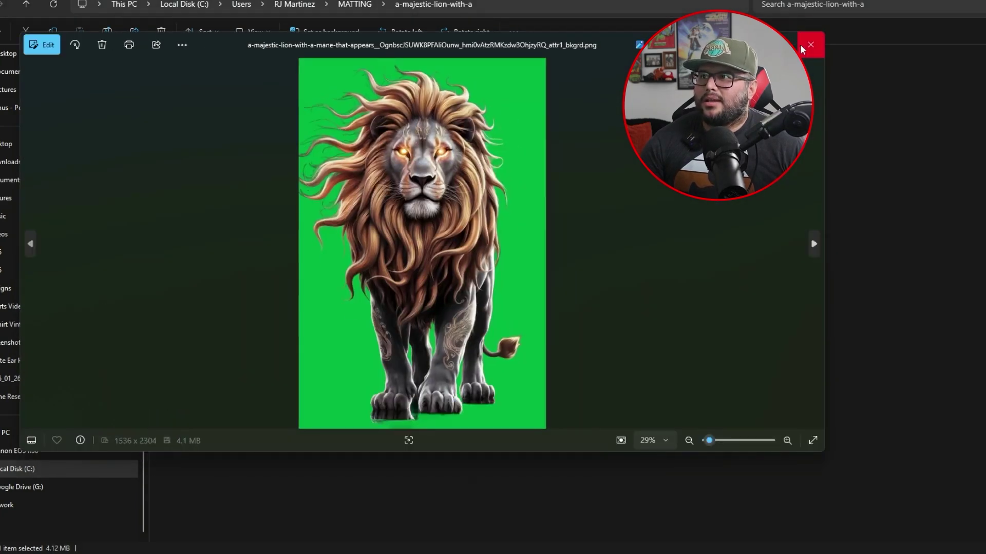
left_click(811, 44)
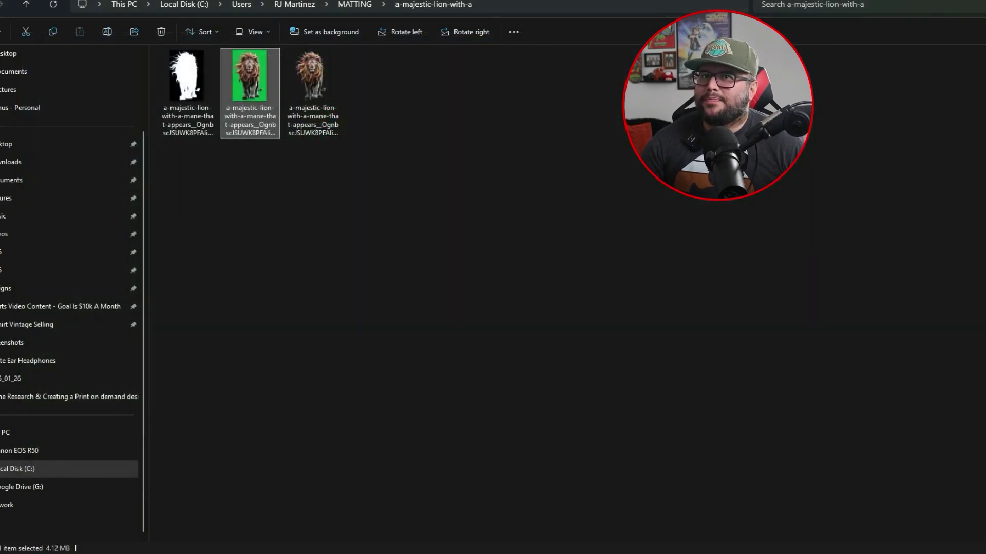
key("super+Down")
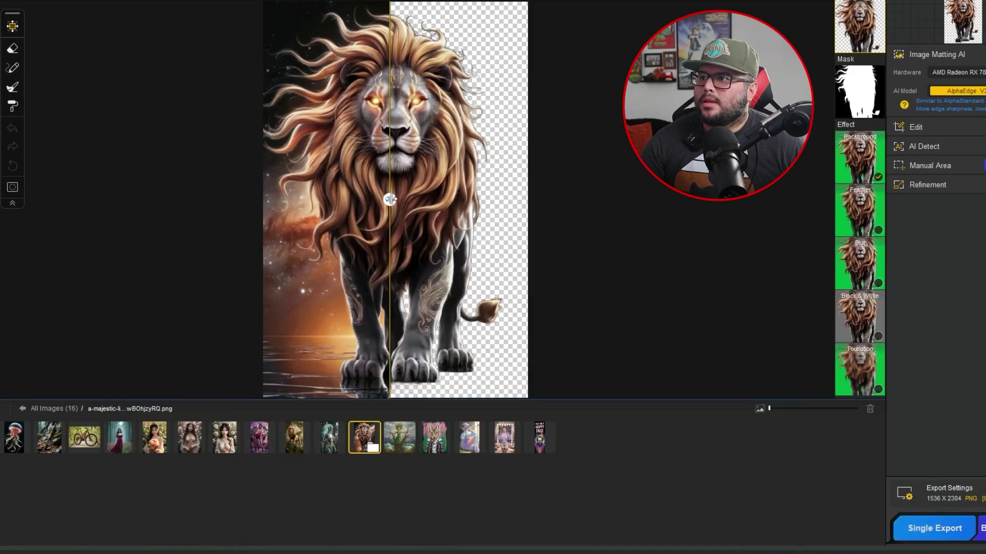
- Slide the compare view to reveal the full lion cutout, select the Eraser tool, and expand Edit
left_click_drag(390, 199, 142, 242)
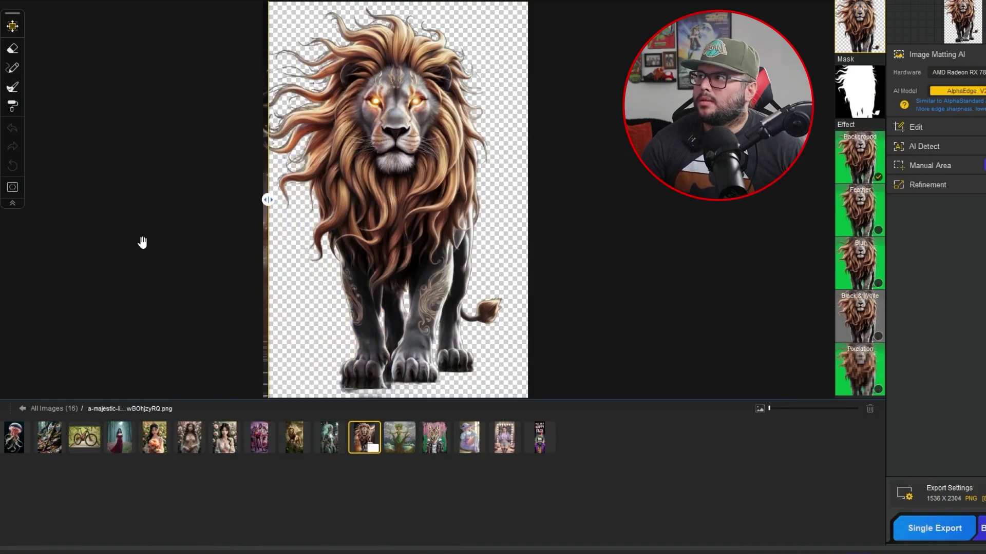
left_click(12, 49)
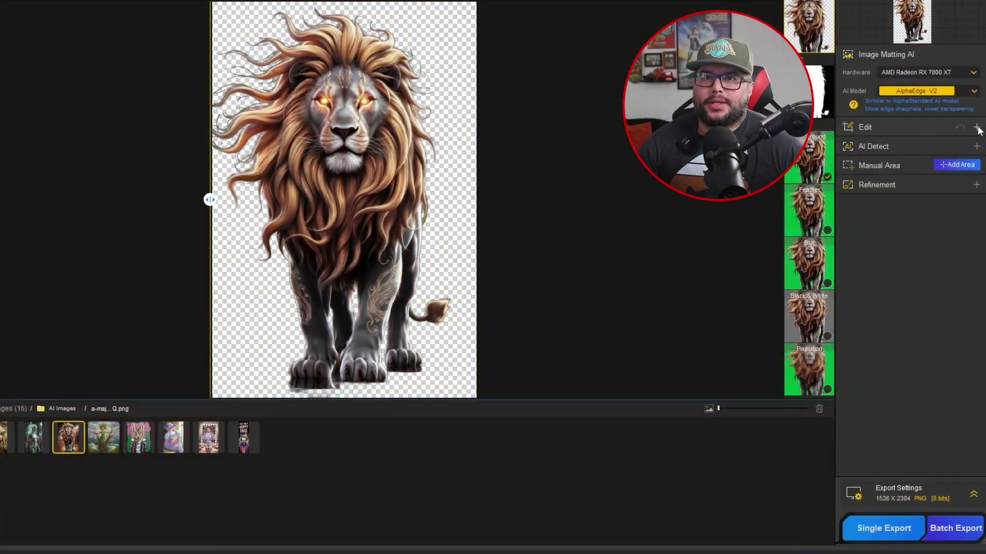
left_click(976, 127)
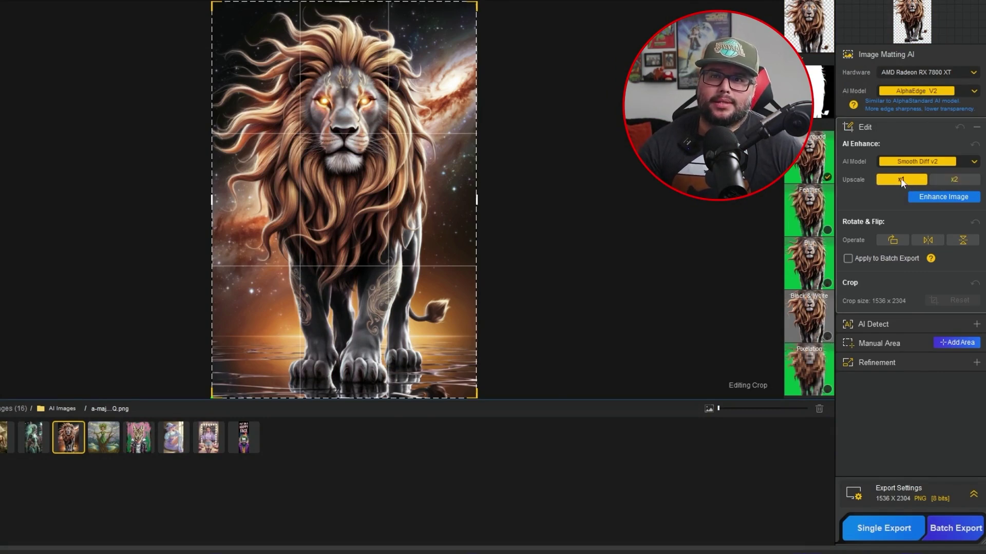
- Upscale the lion x2 to 3072 × 4608 with AI Enhance and re-run the matting
left_click(941, 200)
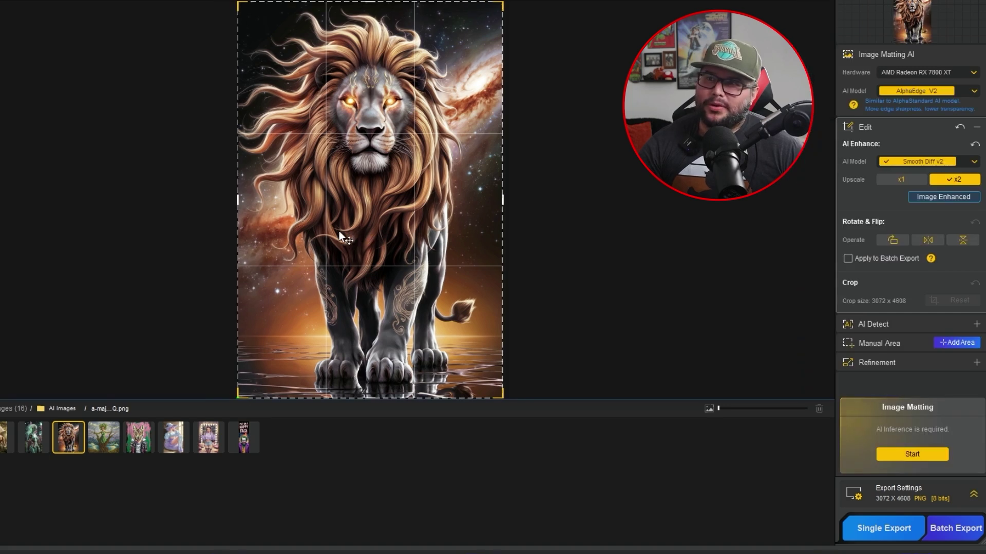
left_click(939, 458)
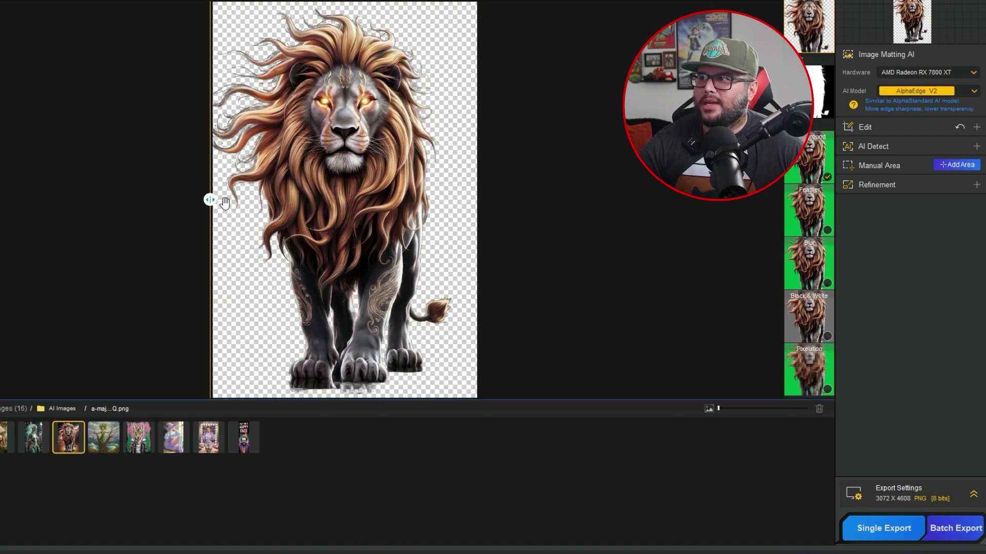
left_click_drag(225, 202, 318, 242)
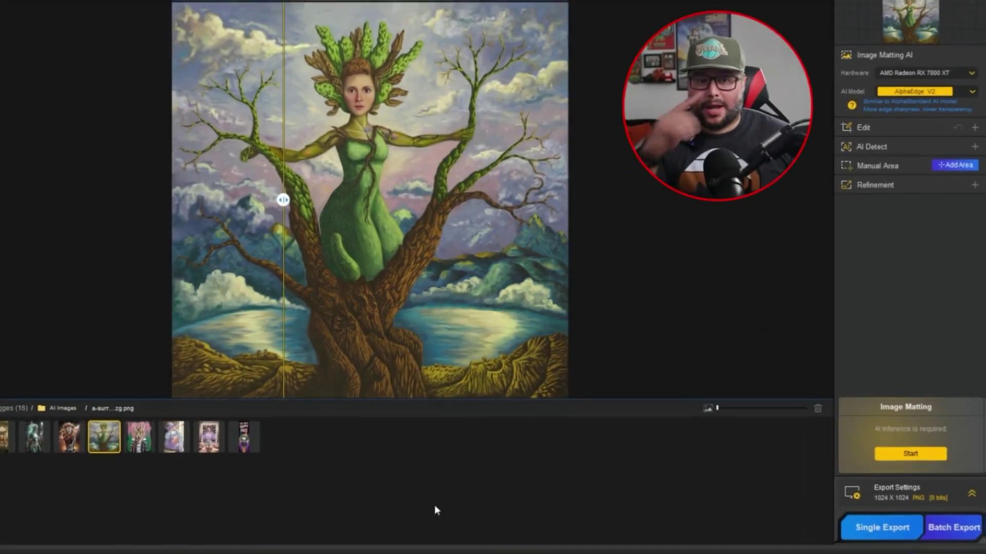